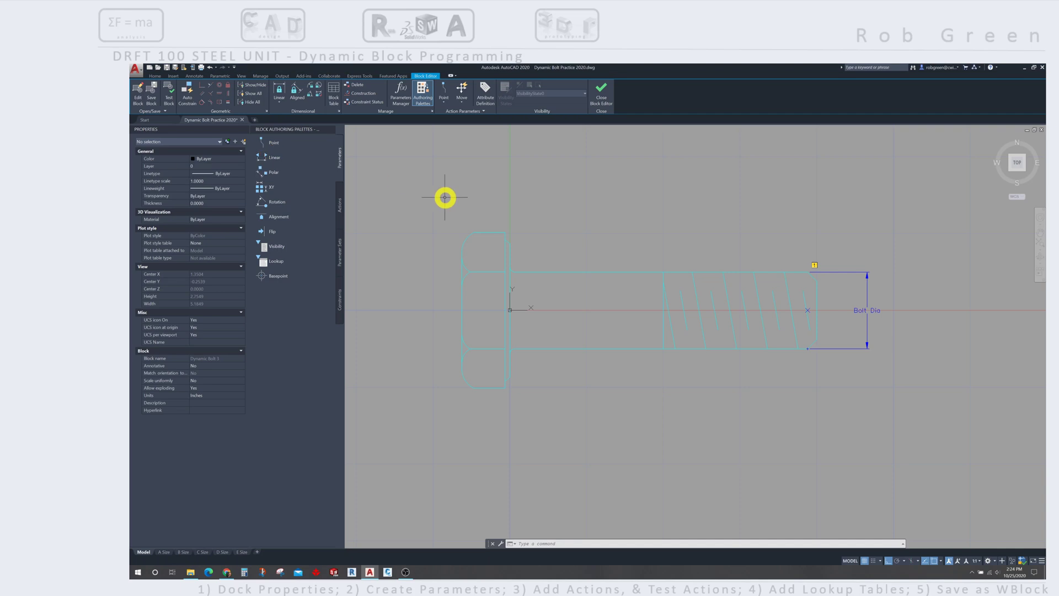
click(274, 158)
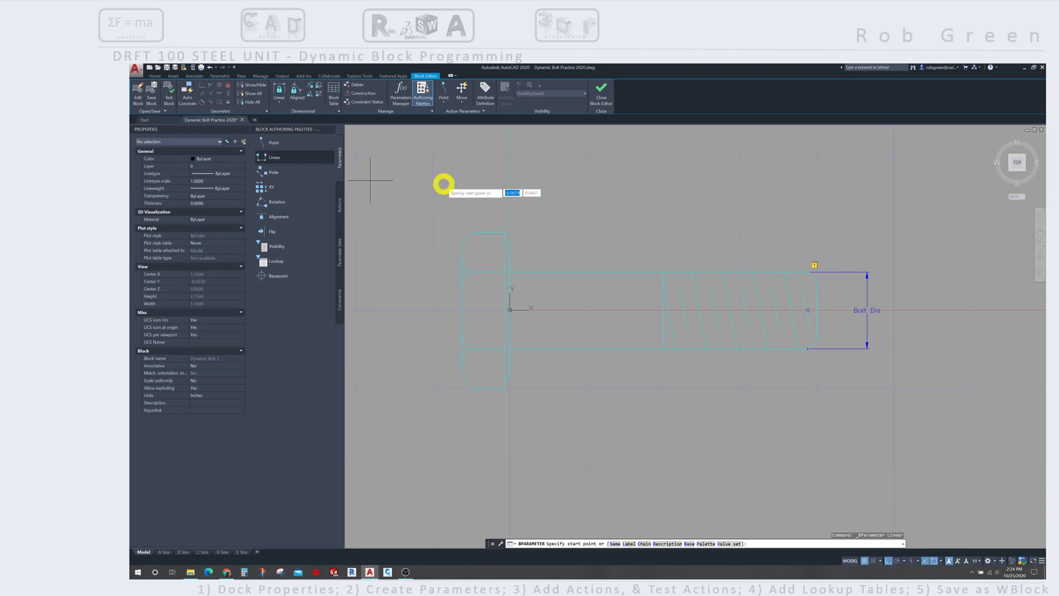
click(509, 243)
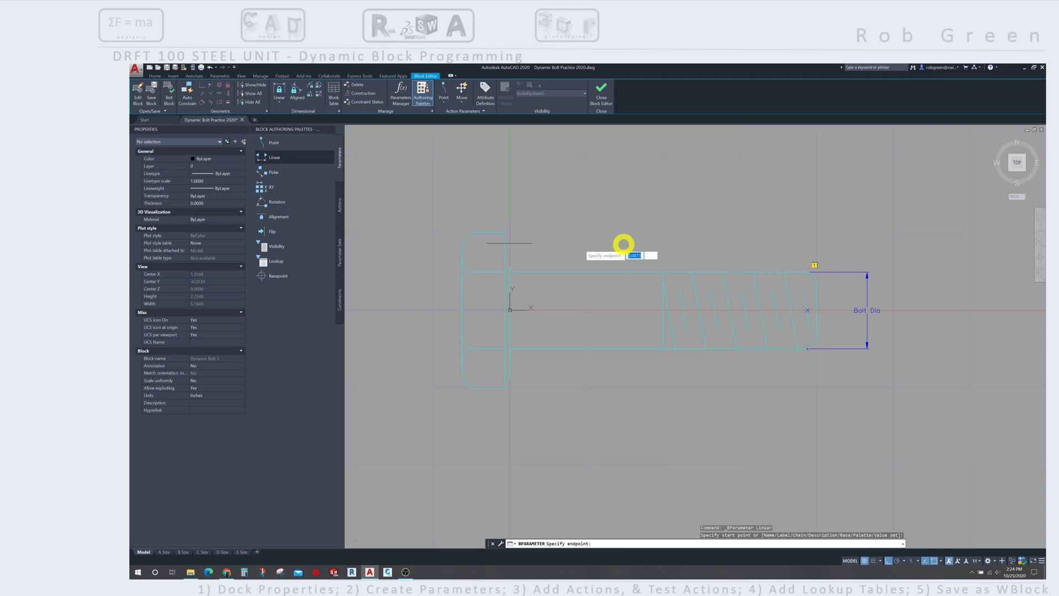
click(816, 281)
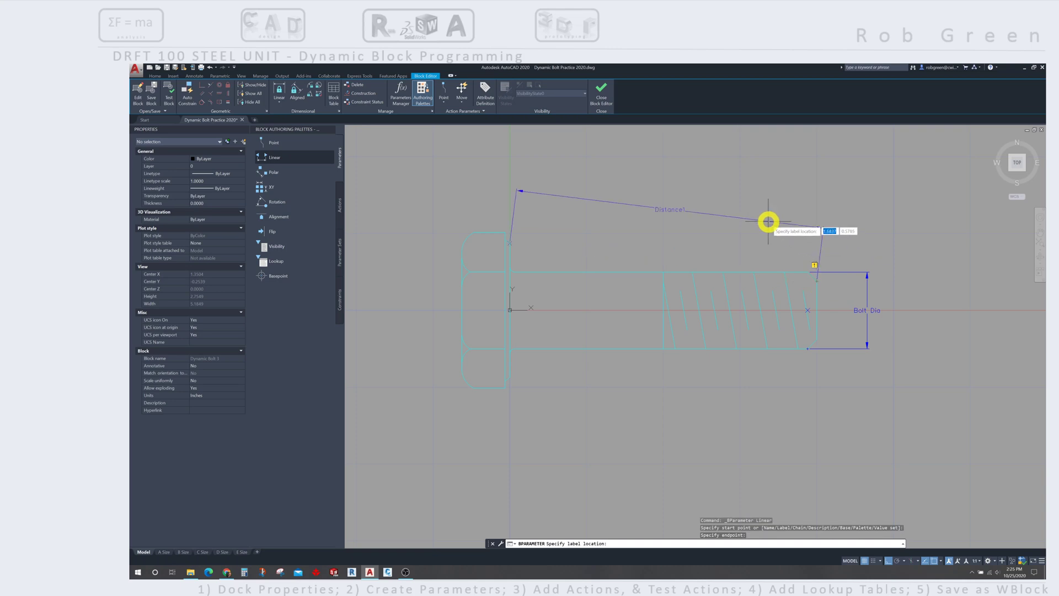
key(Escape)
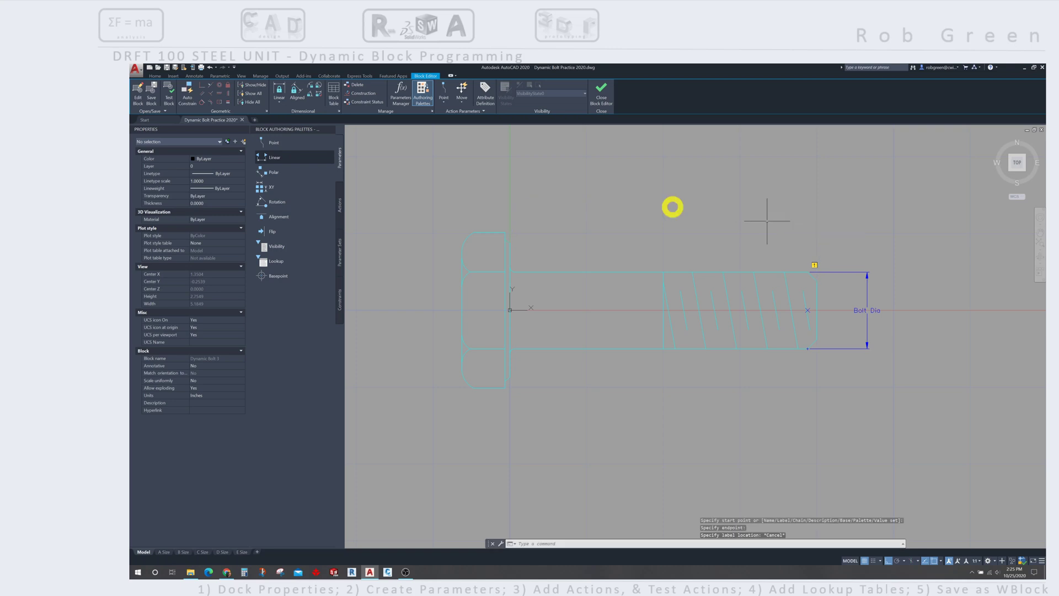
click(275, 159)
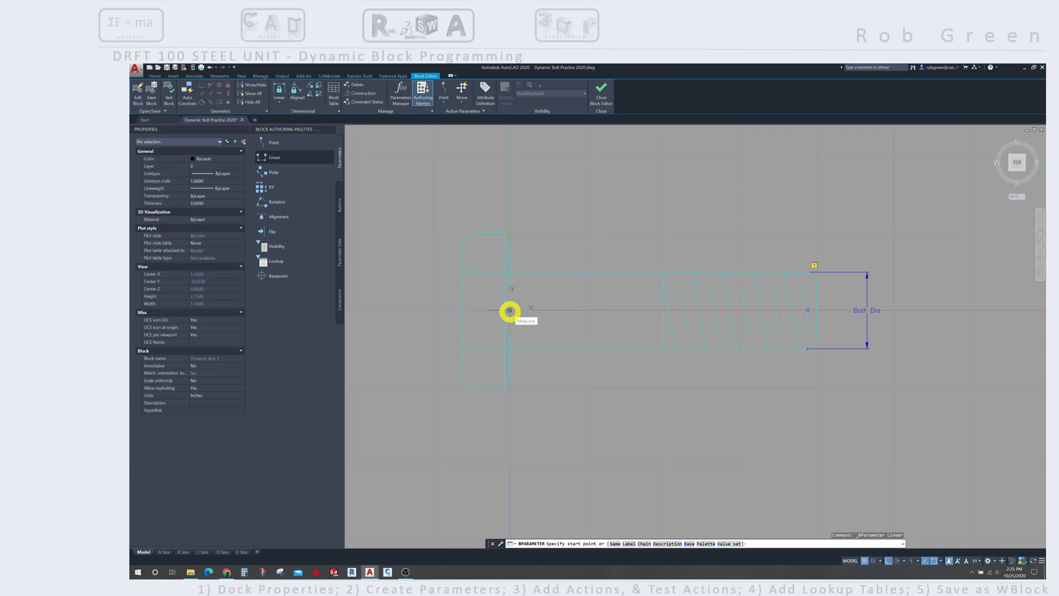
Place a linear parameter from the head face midpoint to the bolt tip, label above the bolt
click(509, 311)
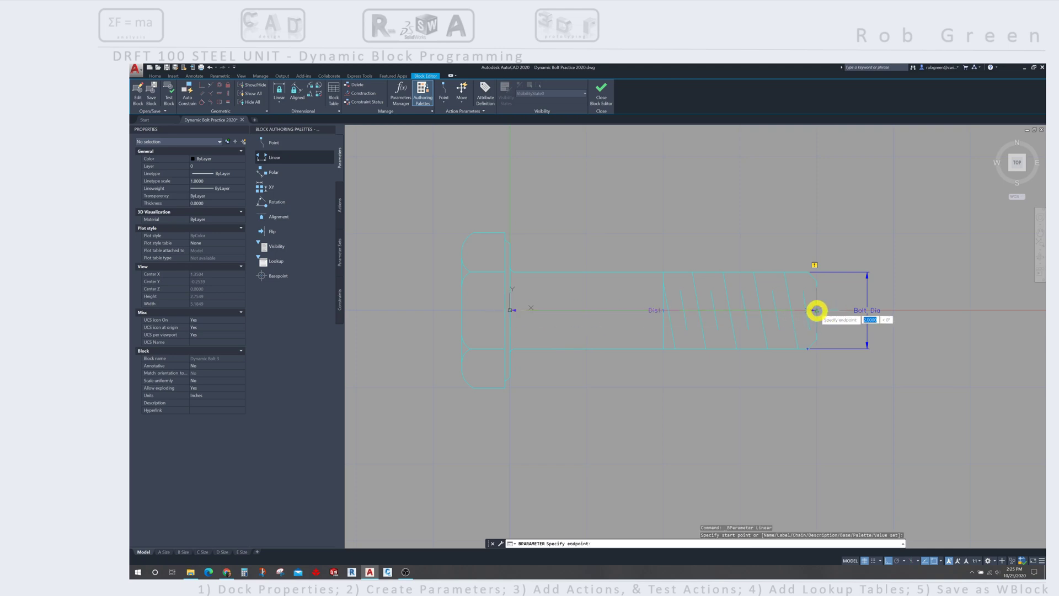
click(816, 310)
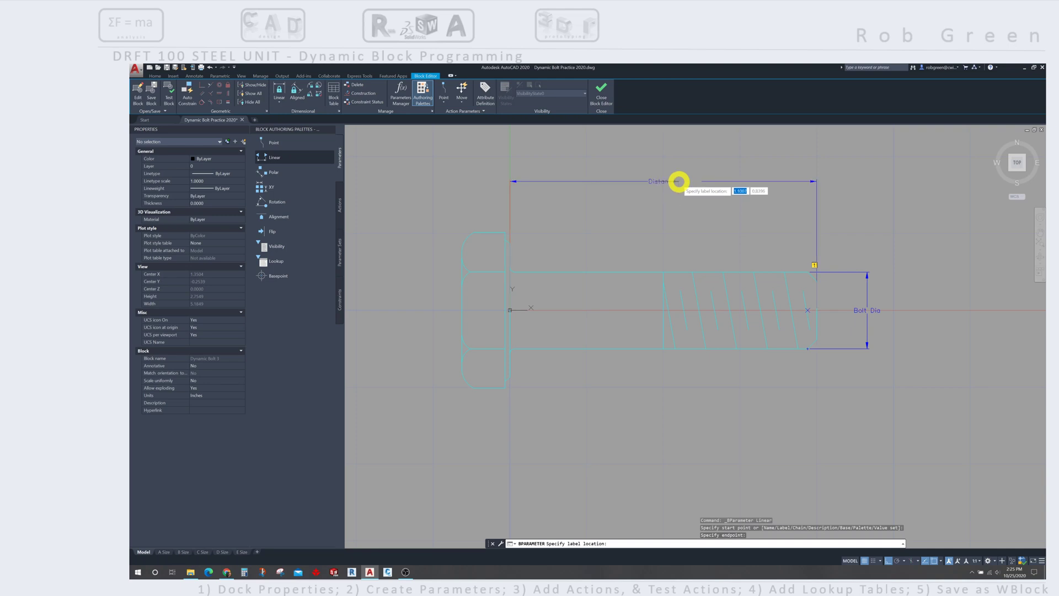
click(679, 181)
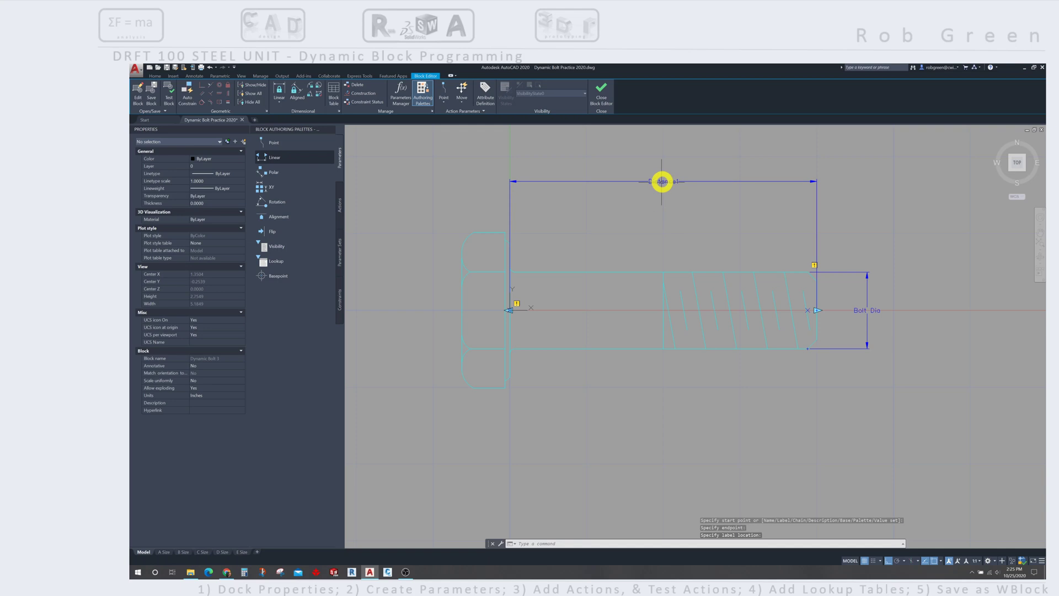
Rename the new parameter to 'Length' and set its Number of Grips to 0
click(662, 181)
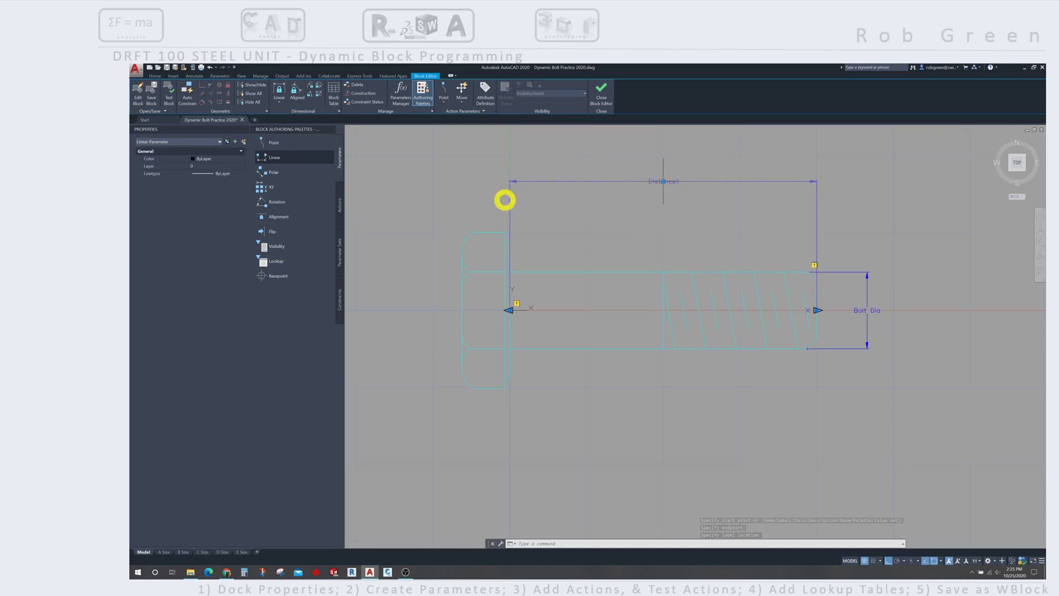
click(214, 243)
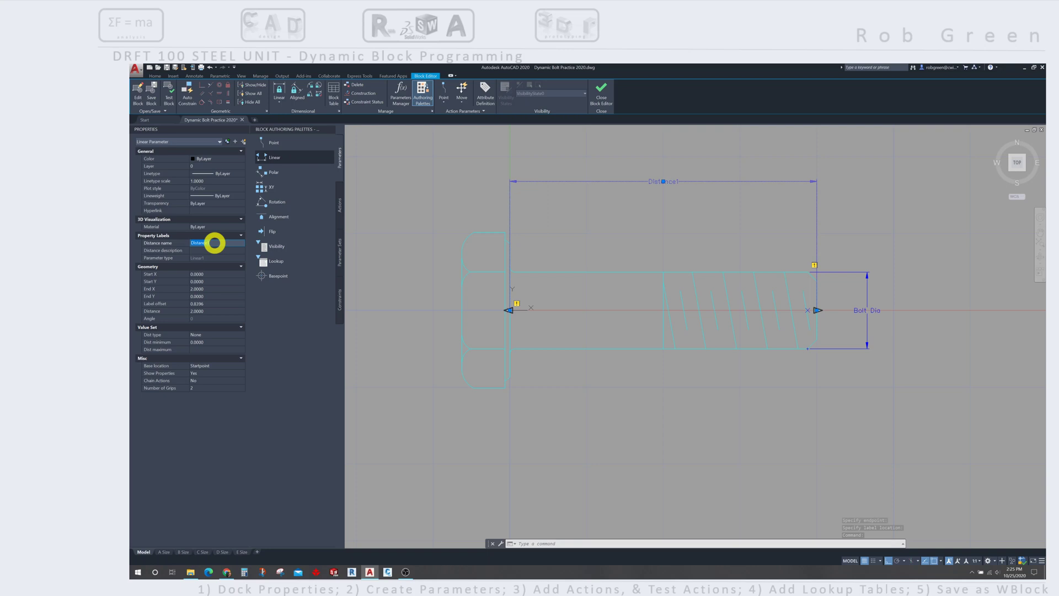
text(Length)
key(Return)
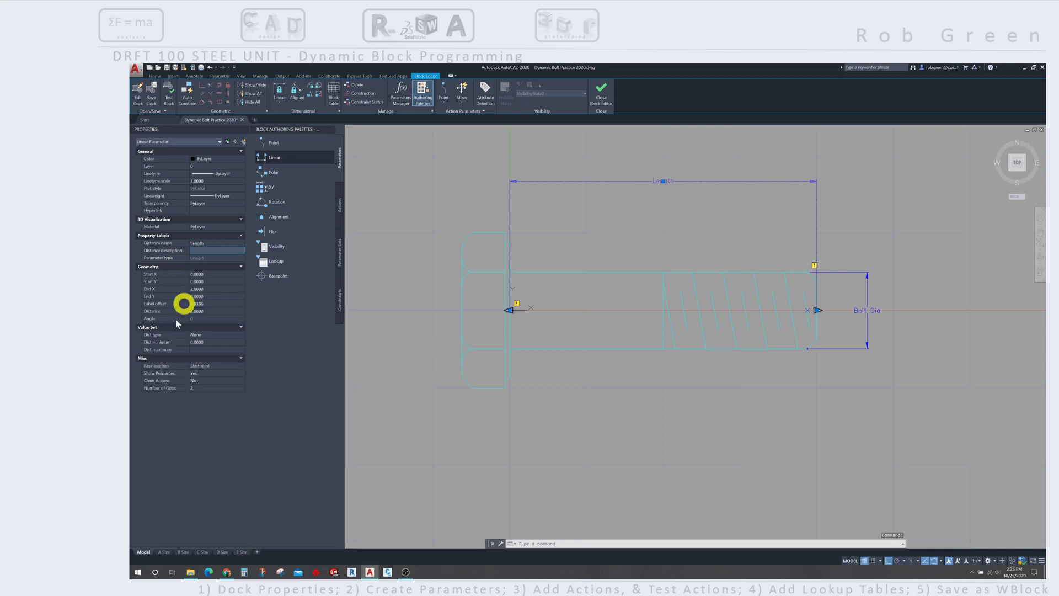
click(214, 387)
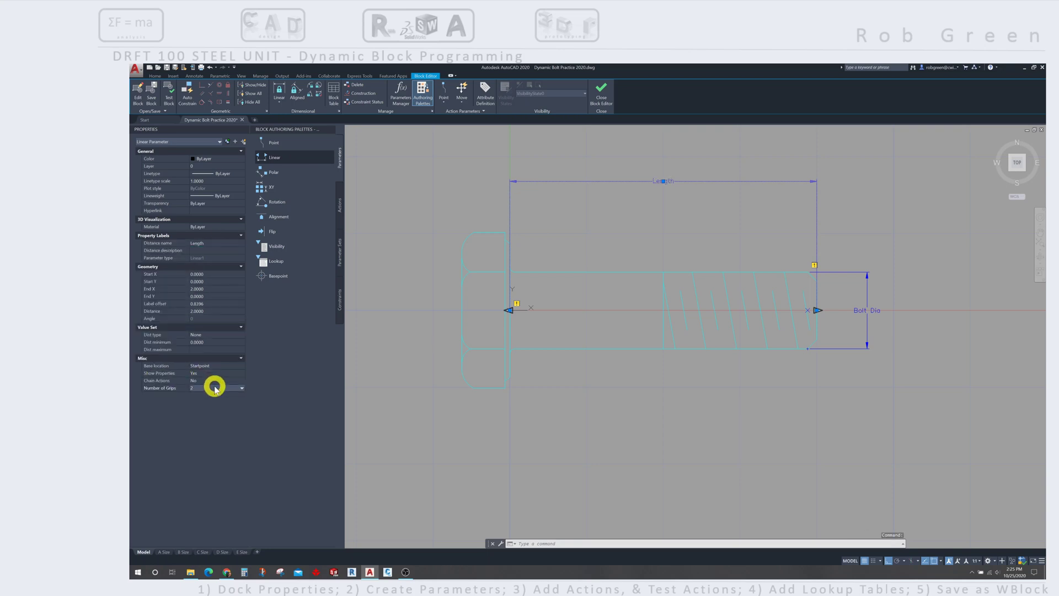
click(214, 388)
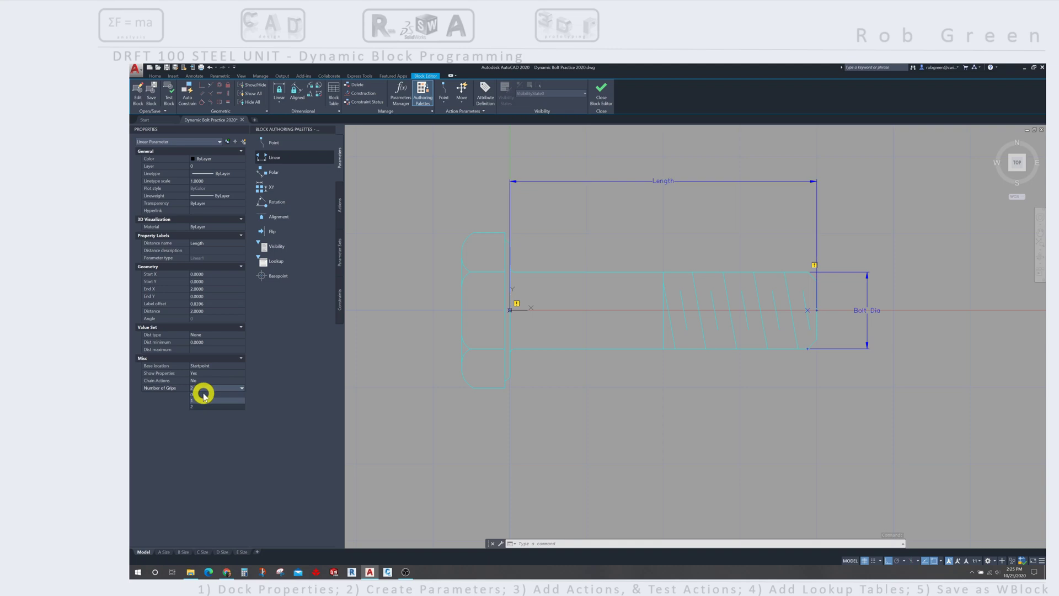
click(203, 395)
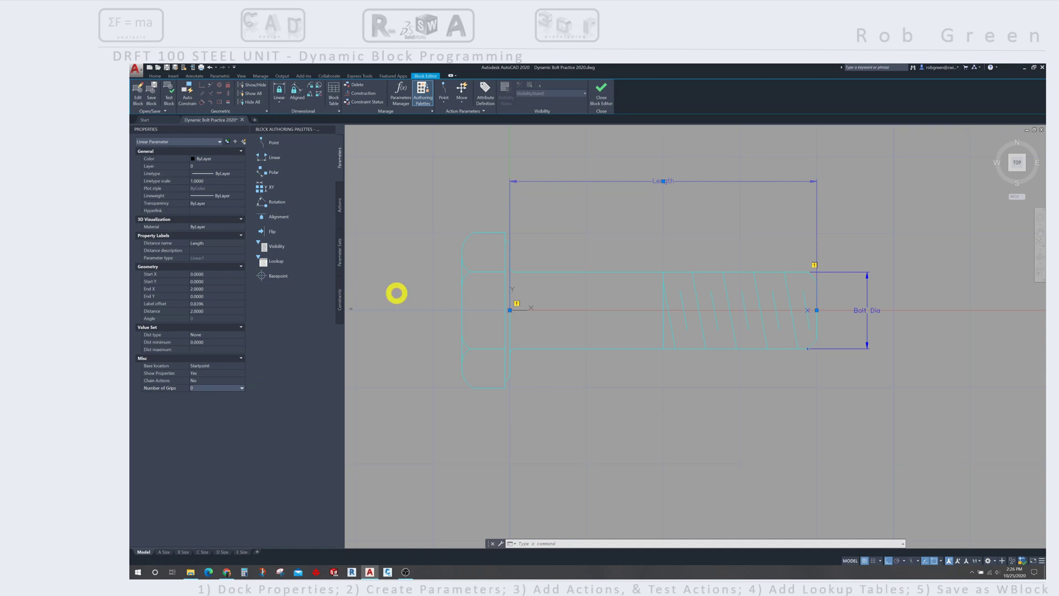
Add a linear parameter from the head face to the head's left edge, labelled above the head
key(Escape)
key(Escape)
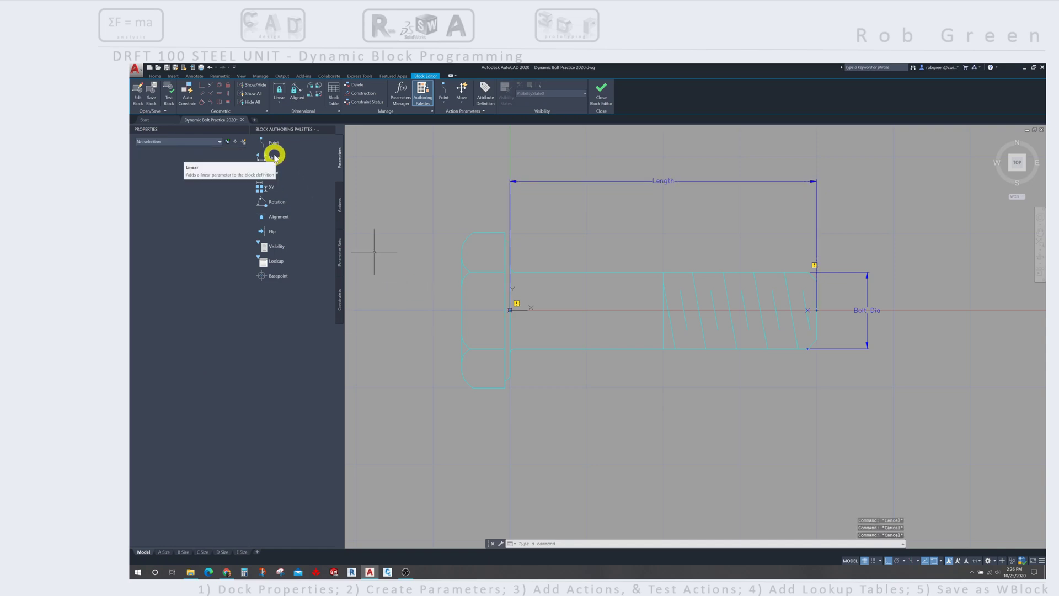
key(Escape)
click(274, 157)
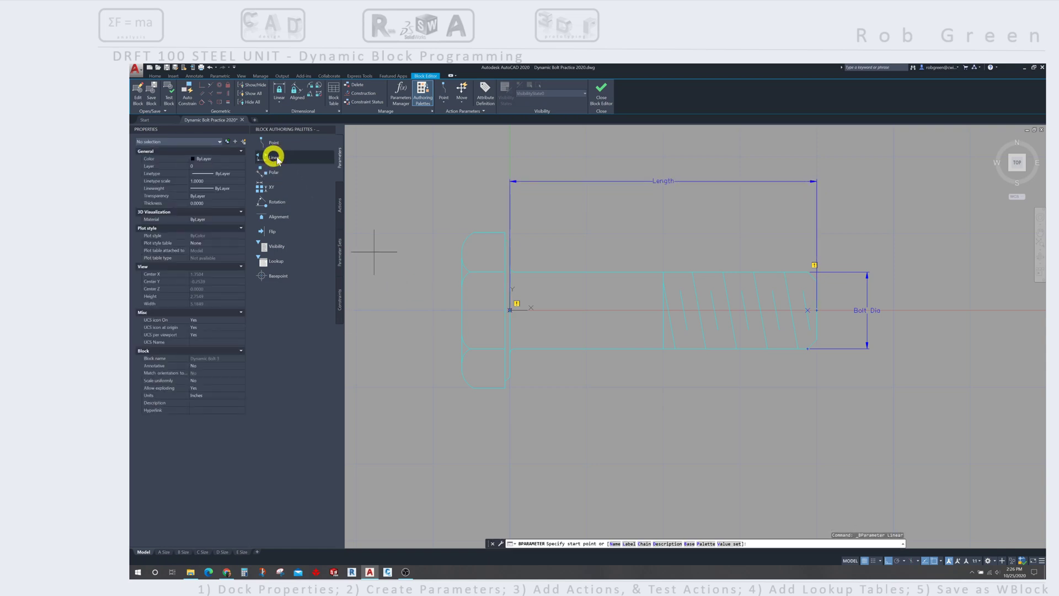
click(505, 232)
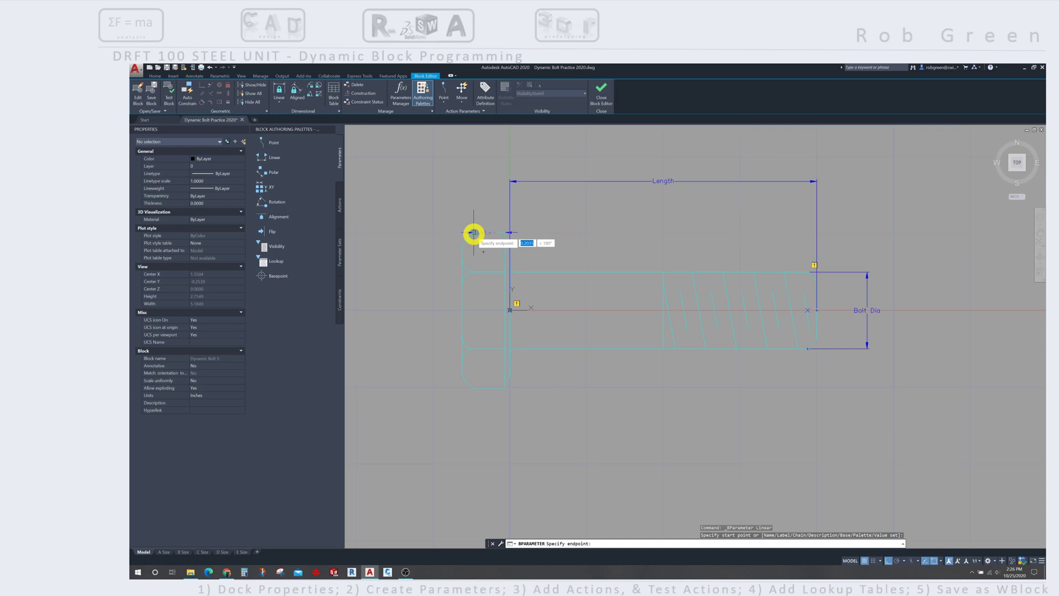
click(274, 159)
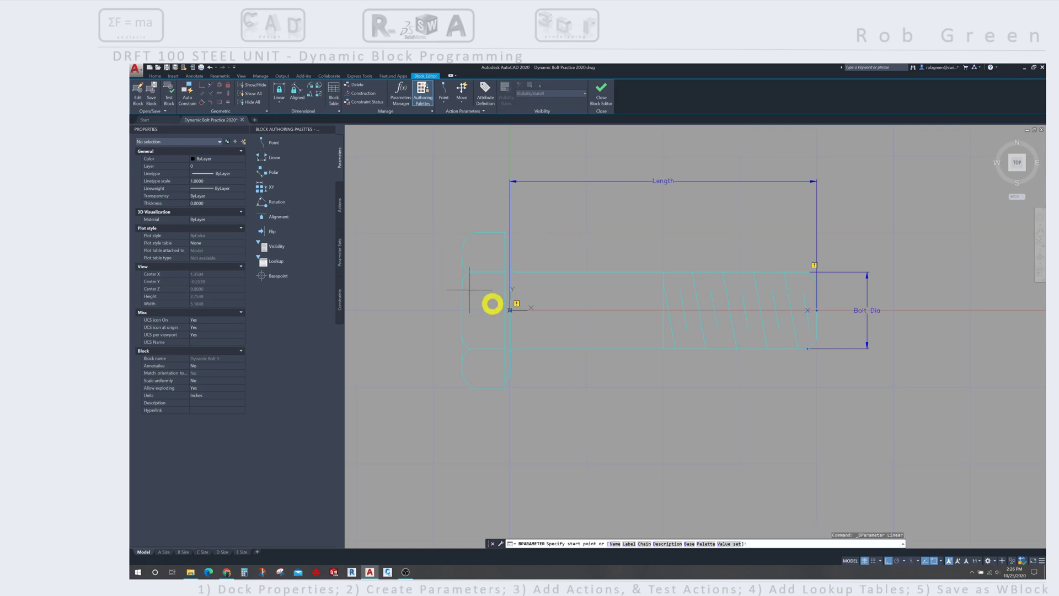
click(506, 309)
click(462, 310)
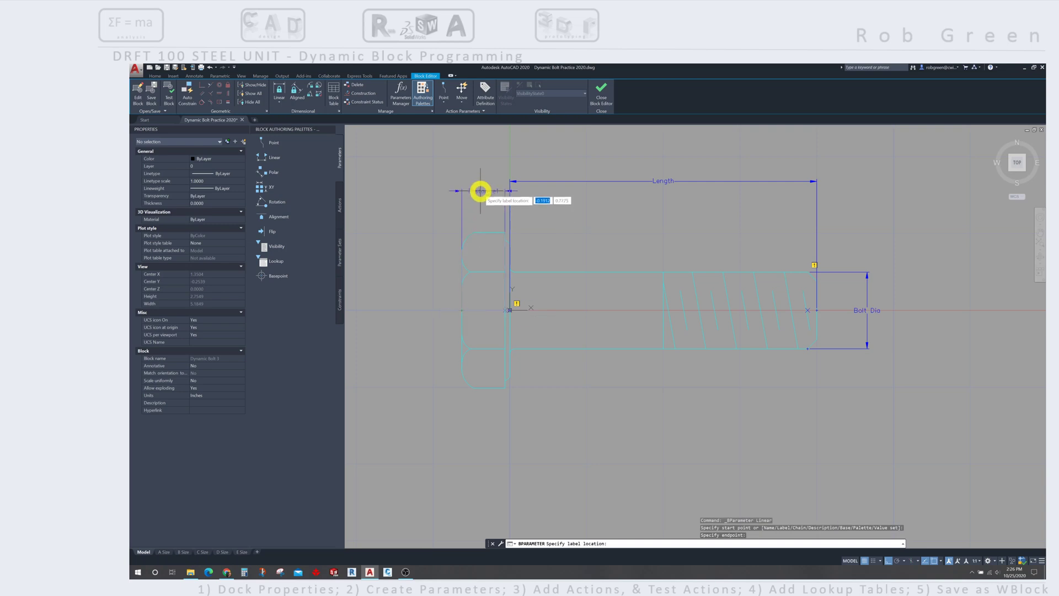
click(480, 191)
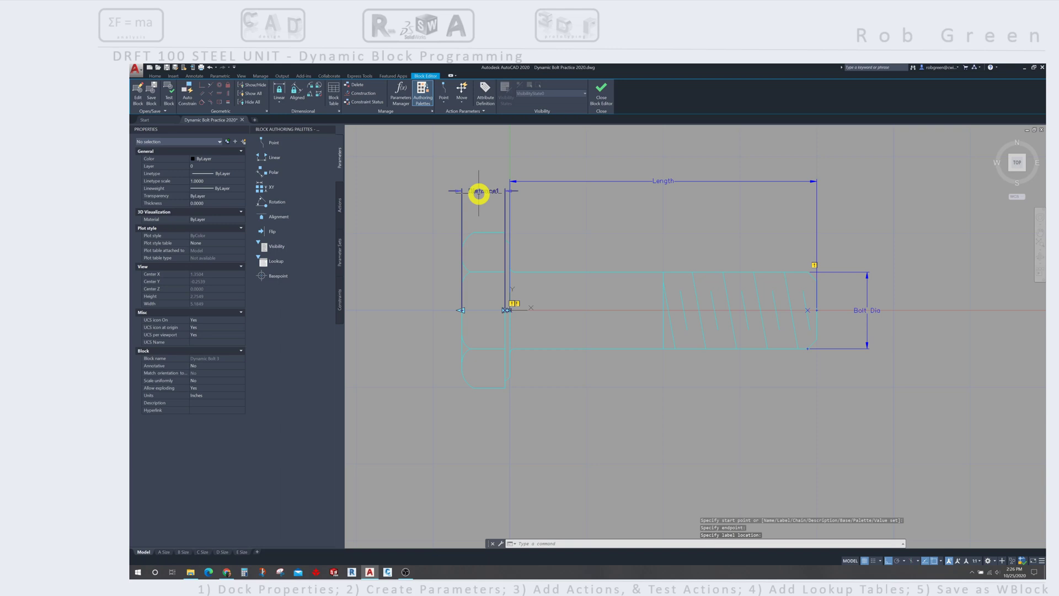
key(Escape)
key(Escape)
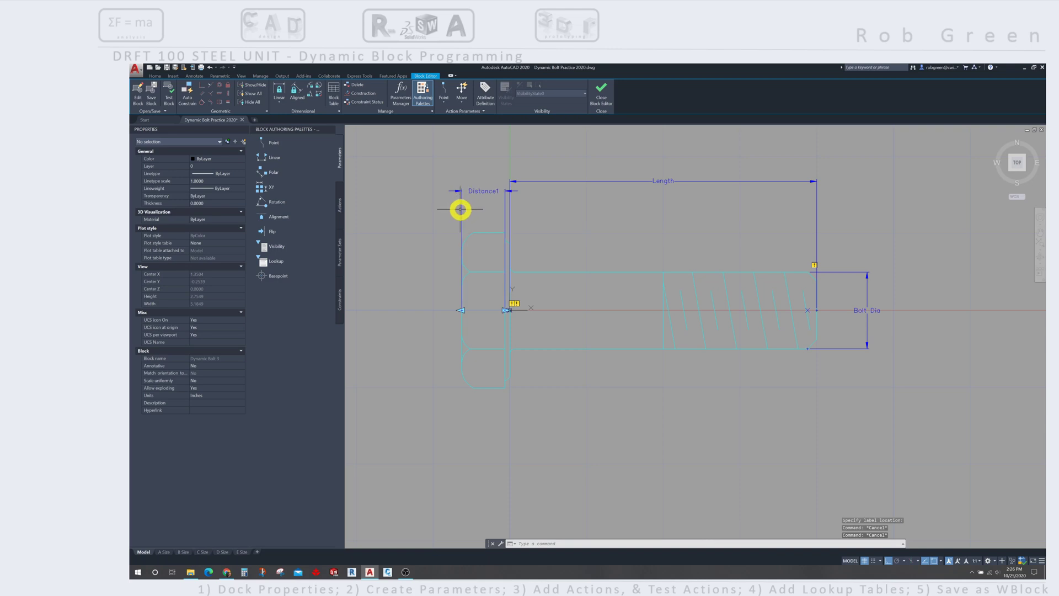
click(461, 209)
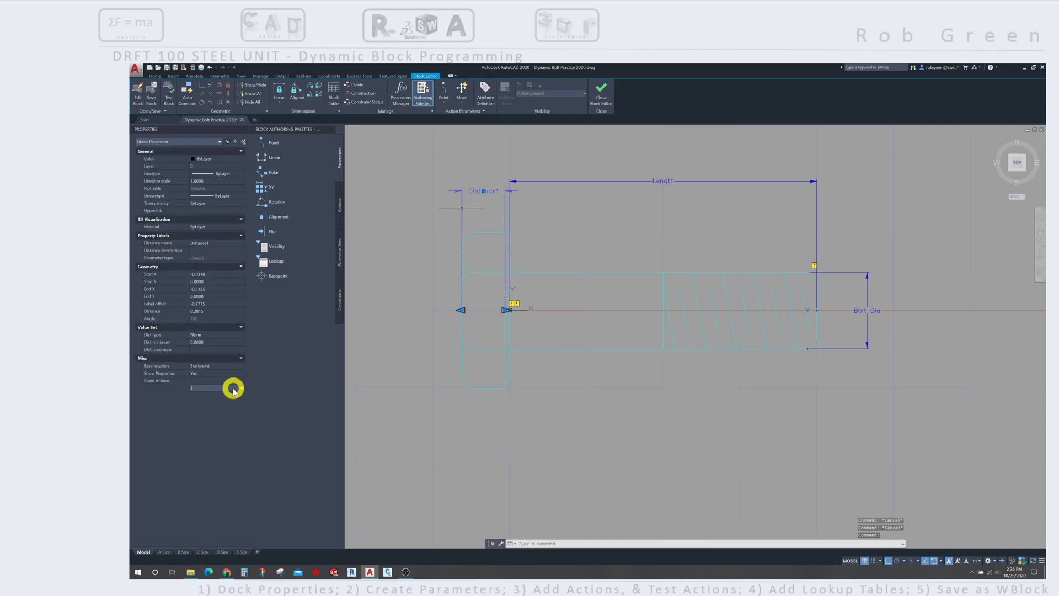
Give the head-thickness parameter 0 grips and rename it from Distance1 to 'Hd Thckns'
click(232, 388)
click(224, 389)
click(220, 395)
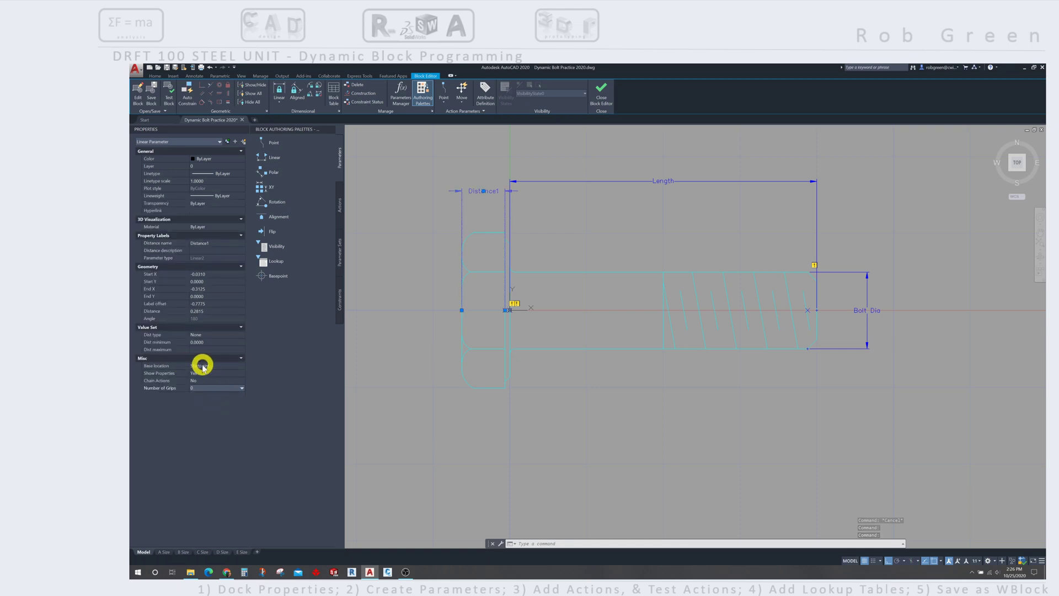
click(218, 242)
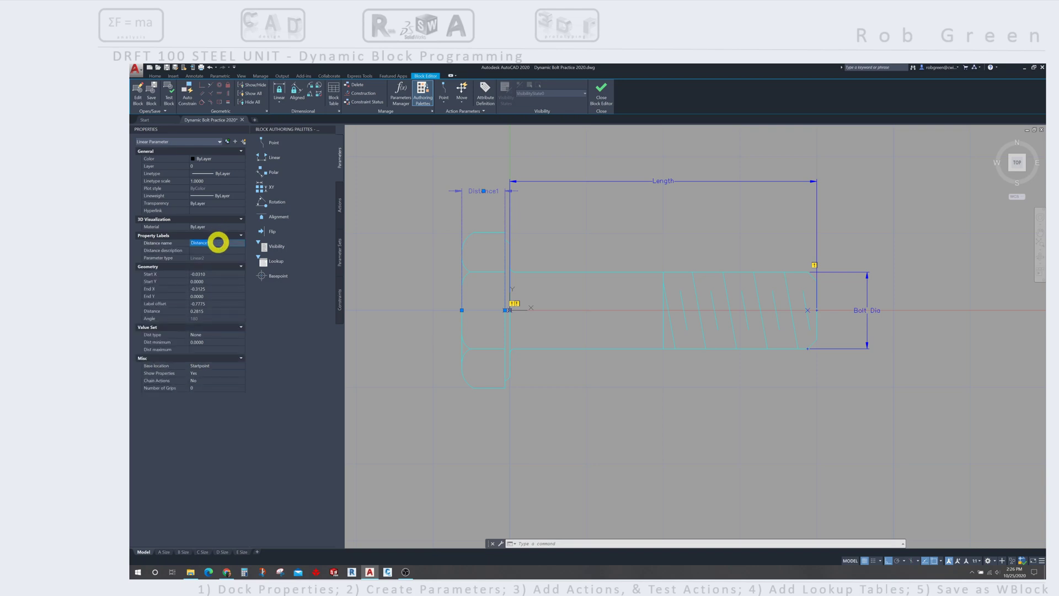
key(BackSpace)
text(Hd Thcknss)
key(Return)
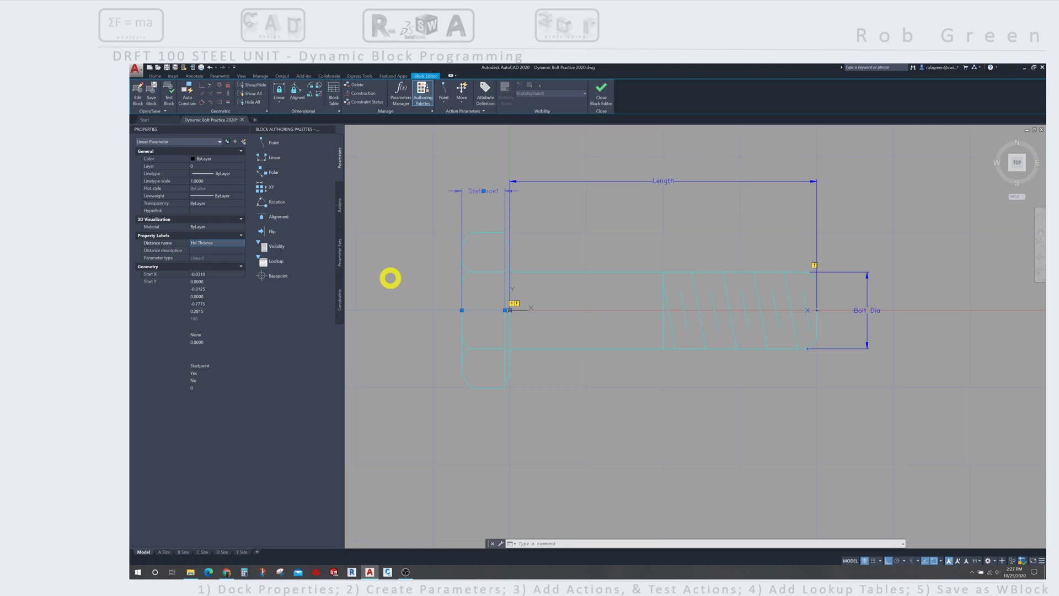
click(390, 278)
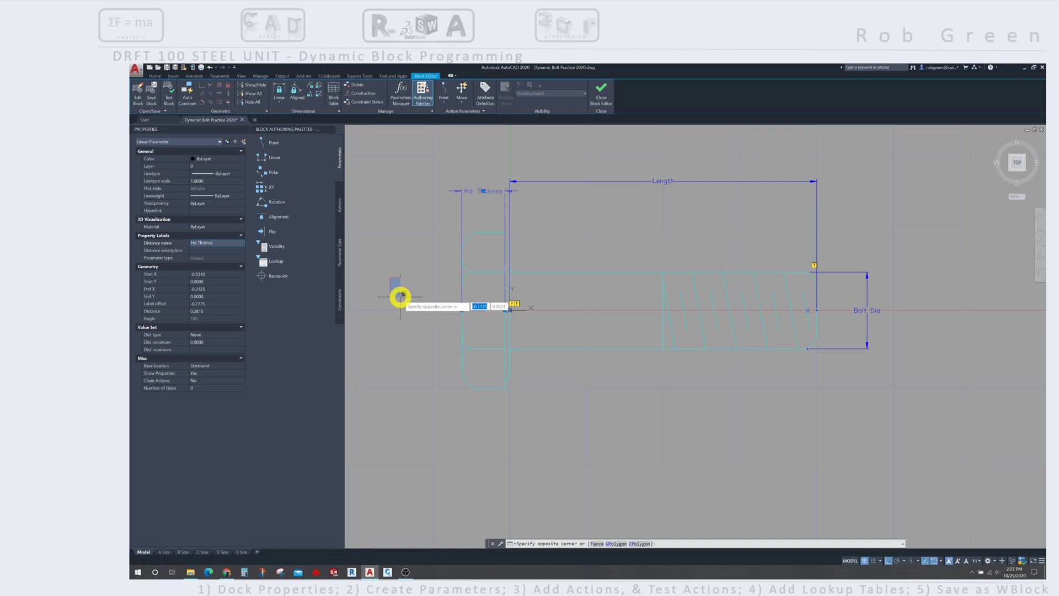
key(Escape)
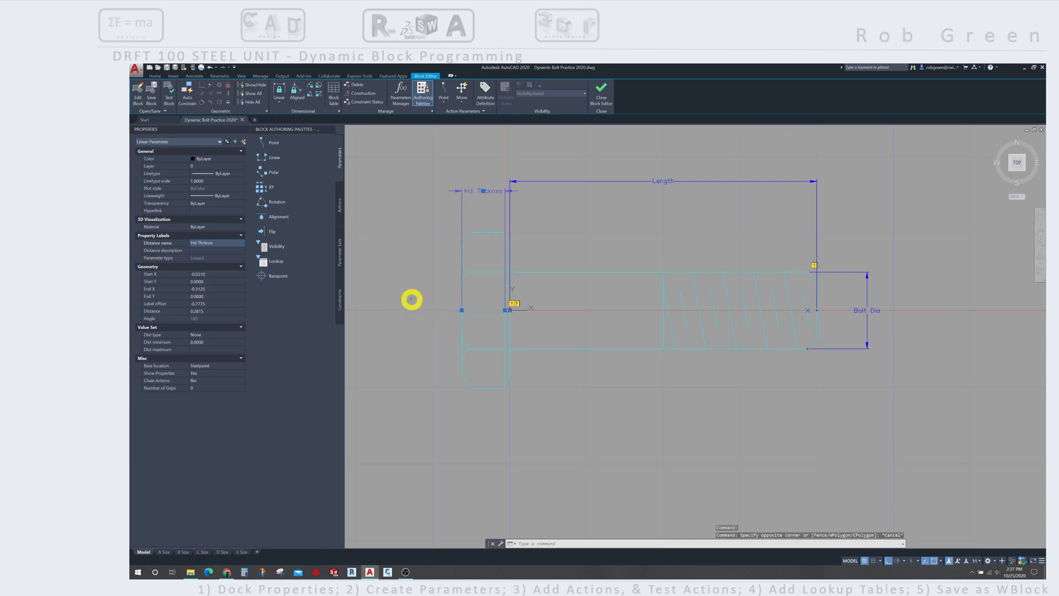
key(Escape)
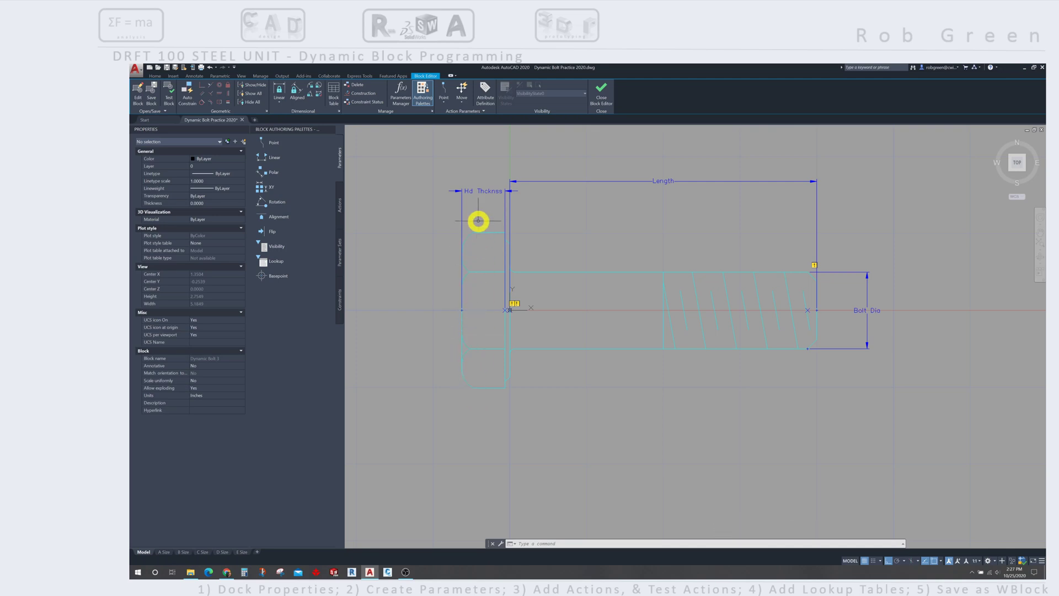
click(270, 158)
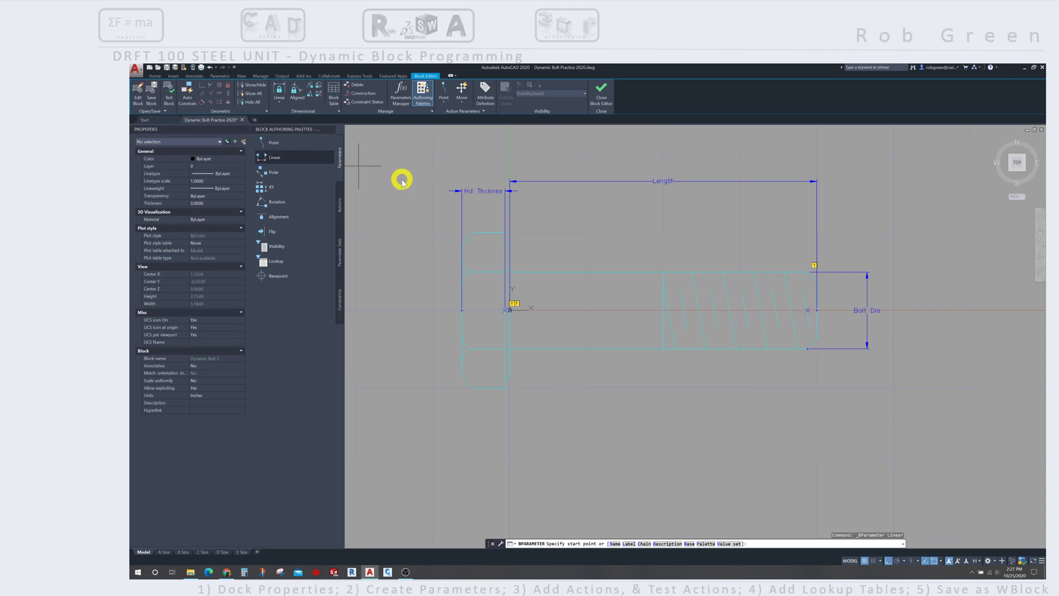
Place a linear parameter from the head's top to its bottom, labelled left of the head
click(473, 233)
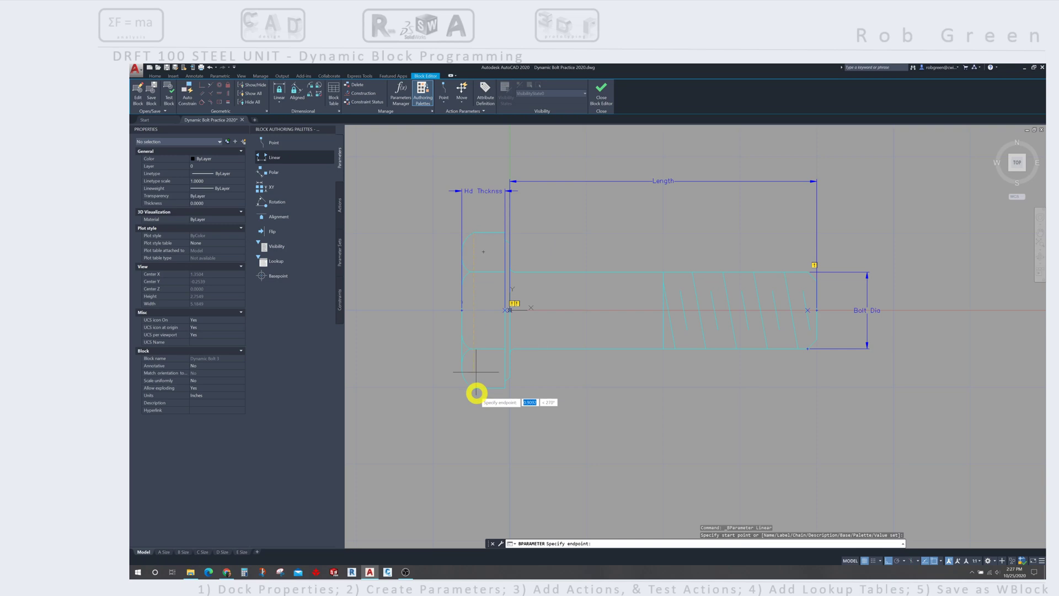
click(473, 389)
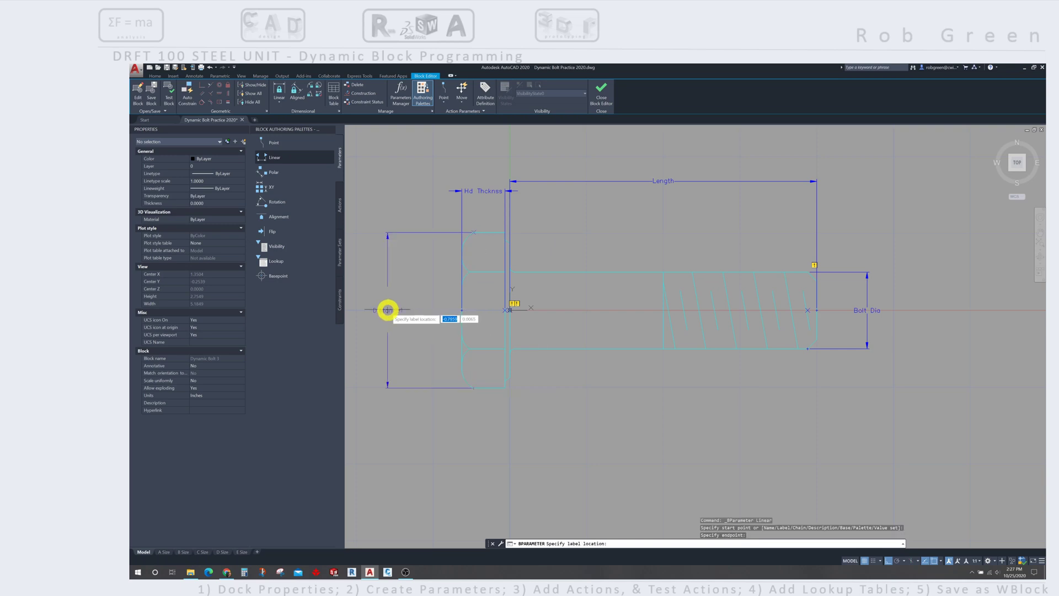
click(388, 310)
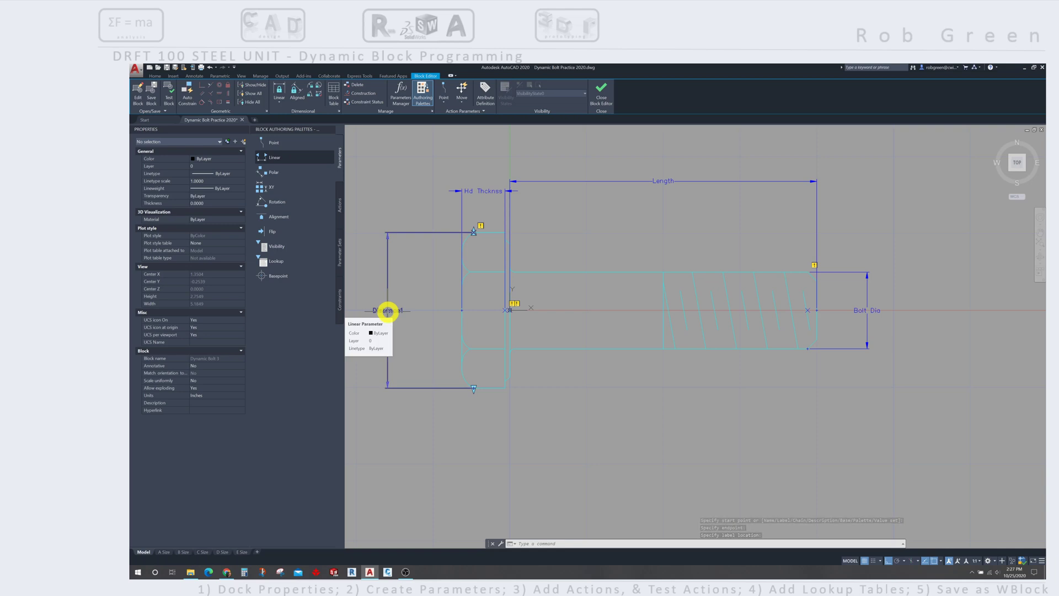
Name the parameter 'G', set Base location to Midpoint and Number of Grips to 0
click(388, 310)
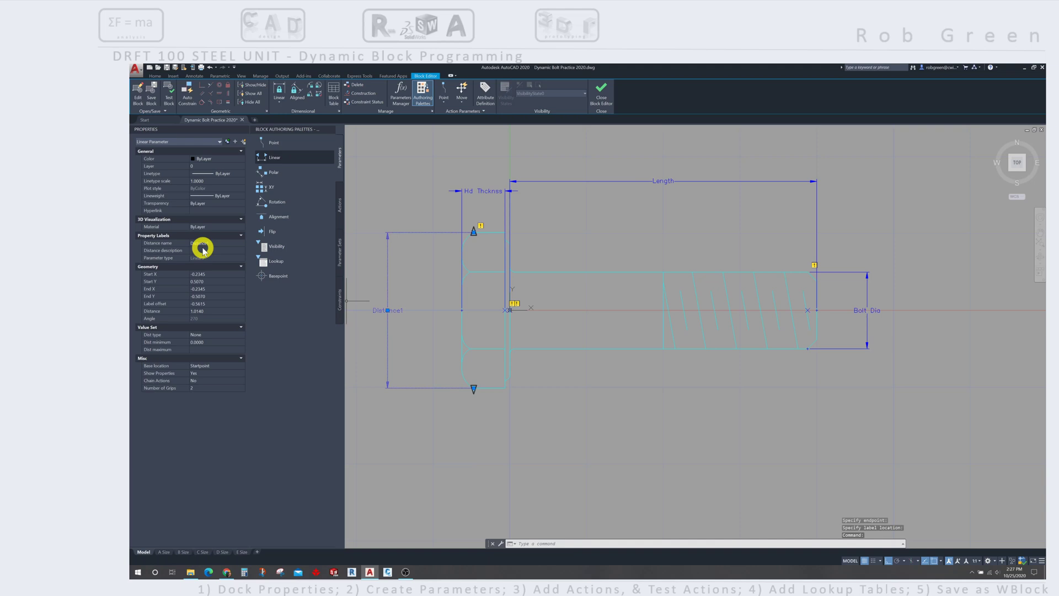
click(217, 241)
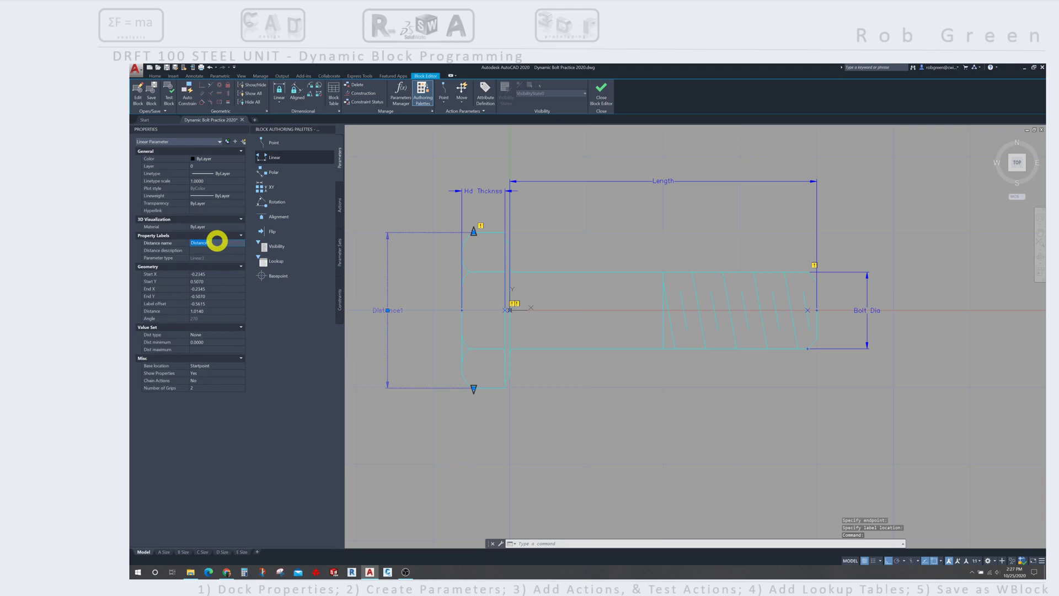
text(G)
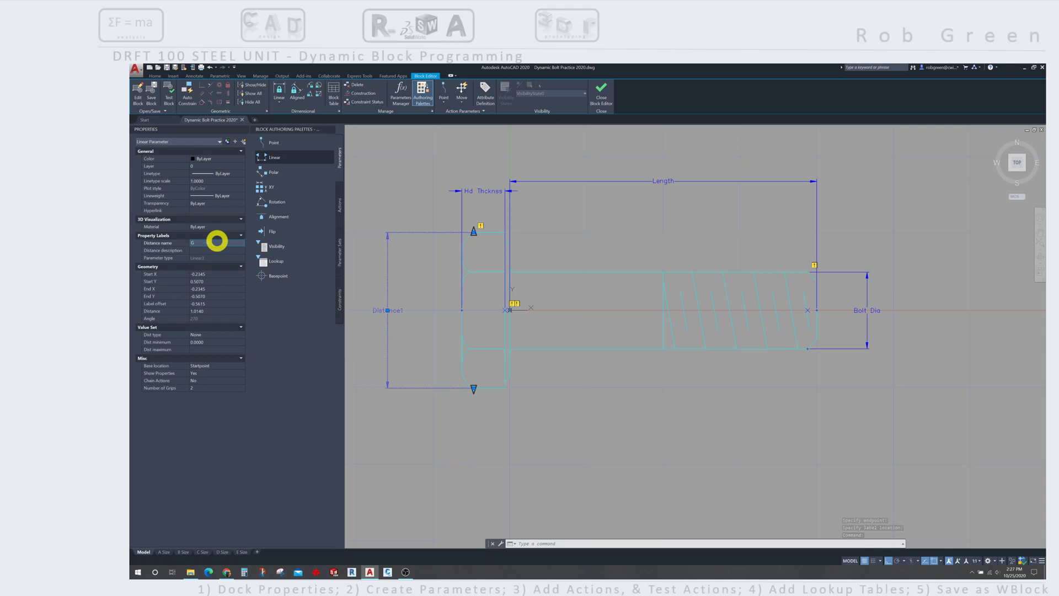
click(226, 365)
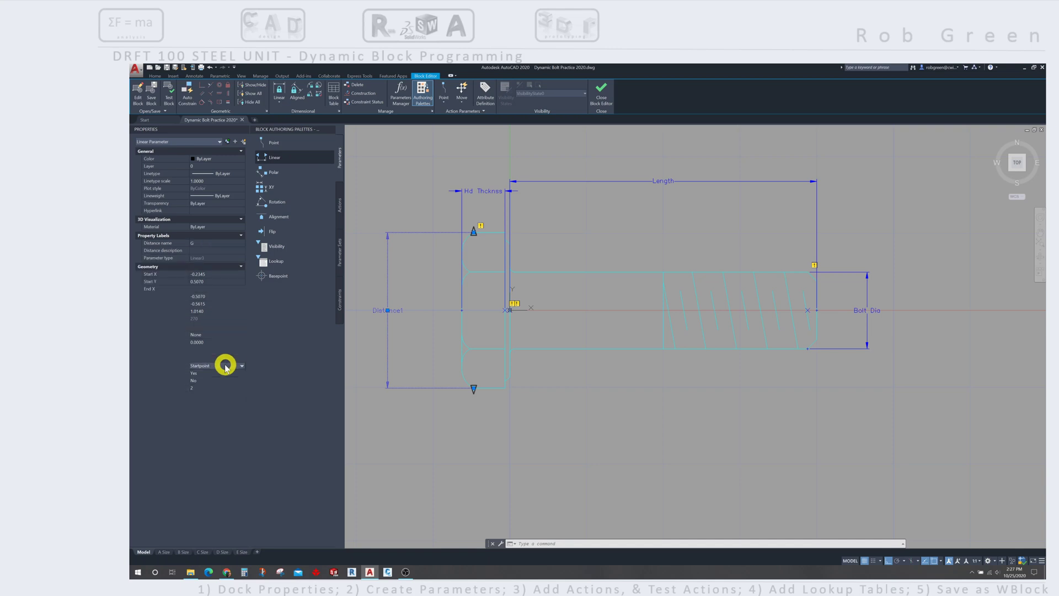
click(226, 366)
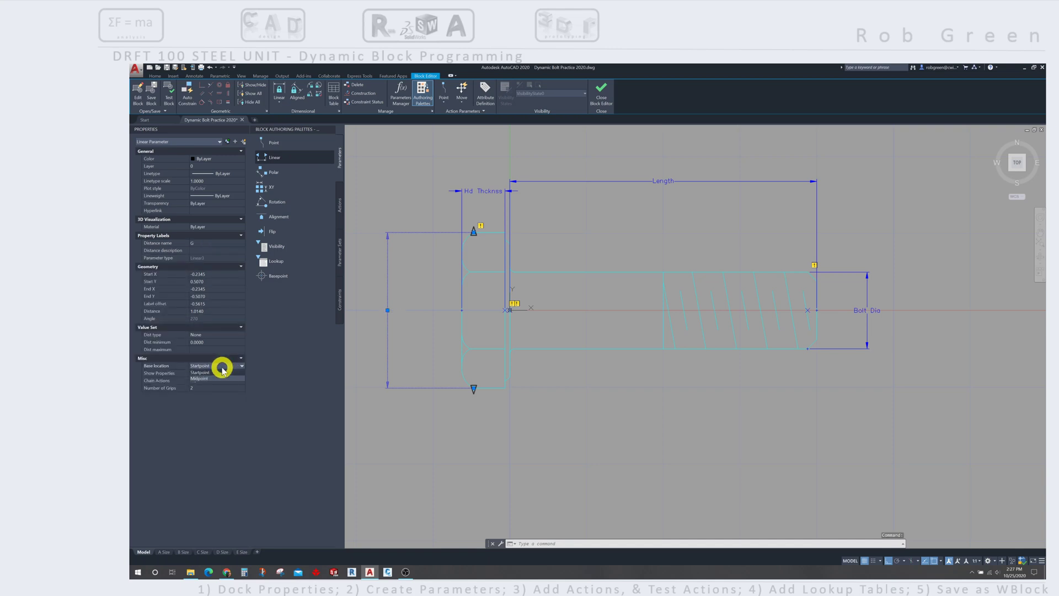
click(216, 379)
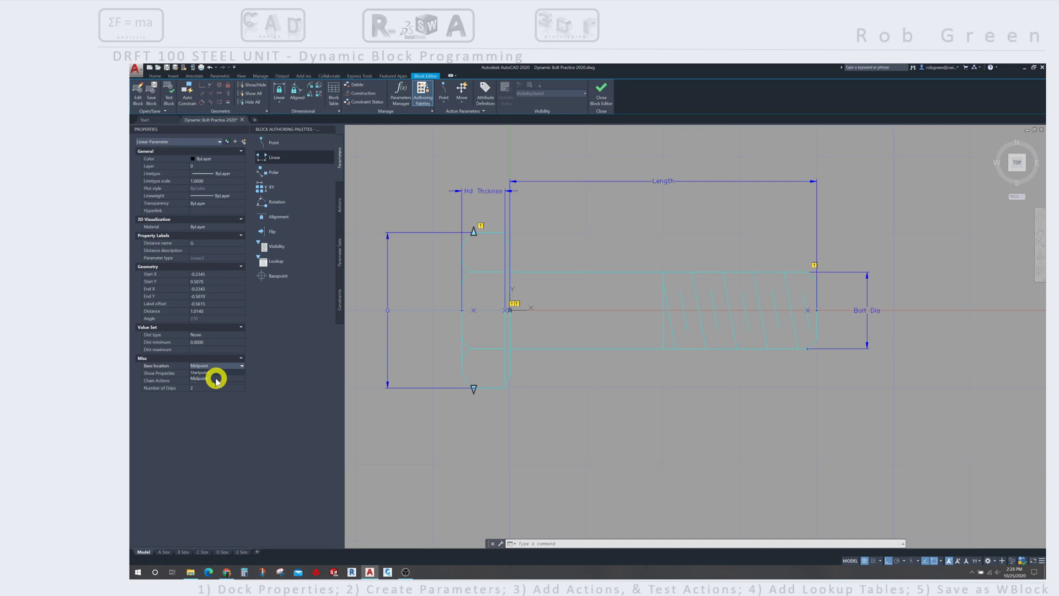
click(216, 379)
click(208, 388)
click(208, 388)
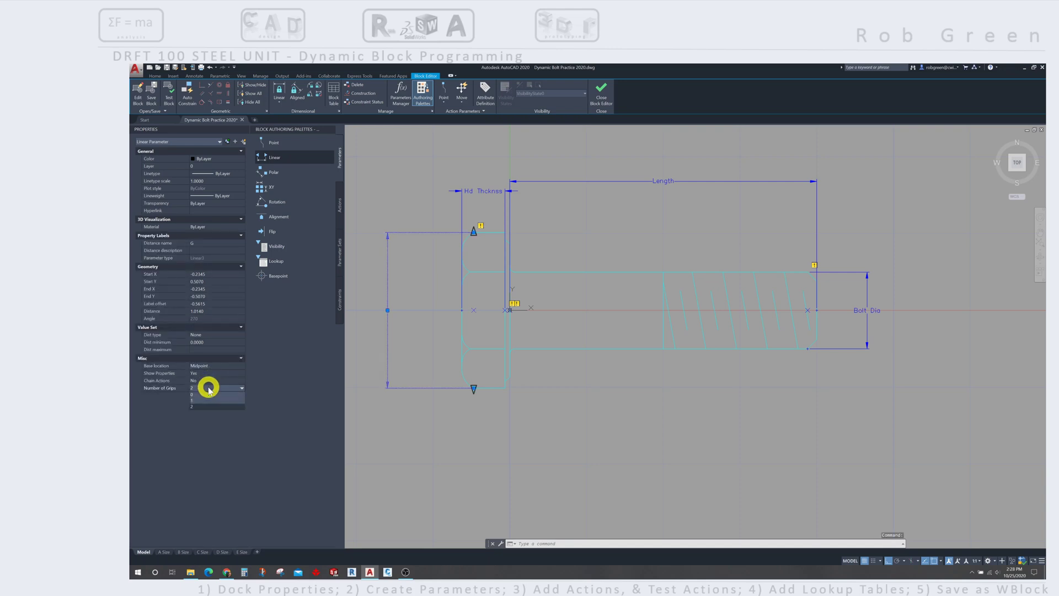
click(208, 394)
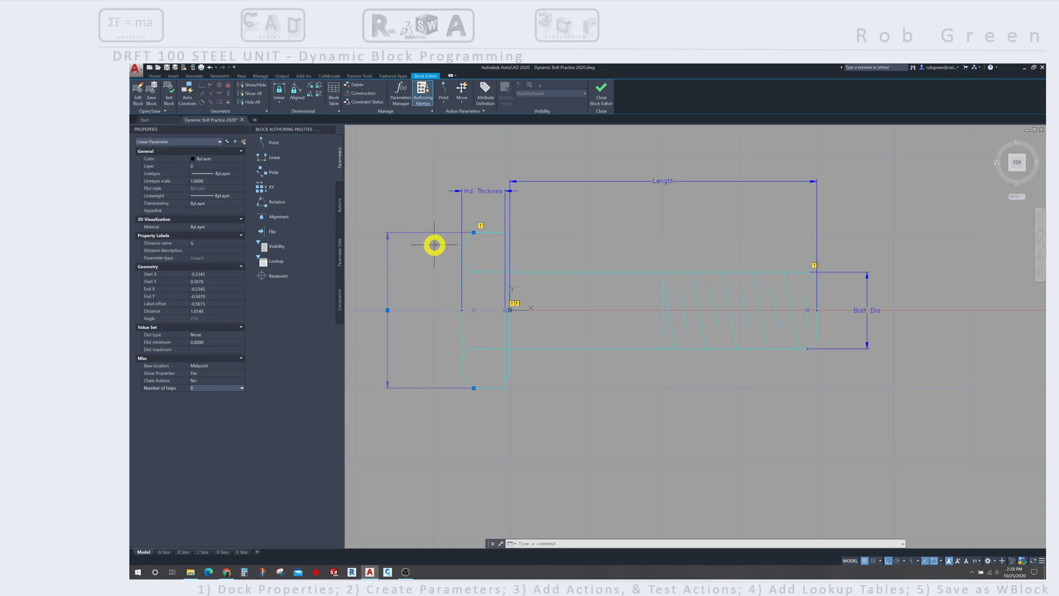
Place a linear parameter across the shank from top to bottom edge, labelled left of the shank
click(275, 158)
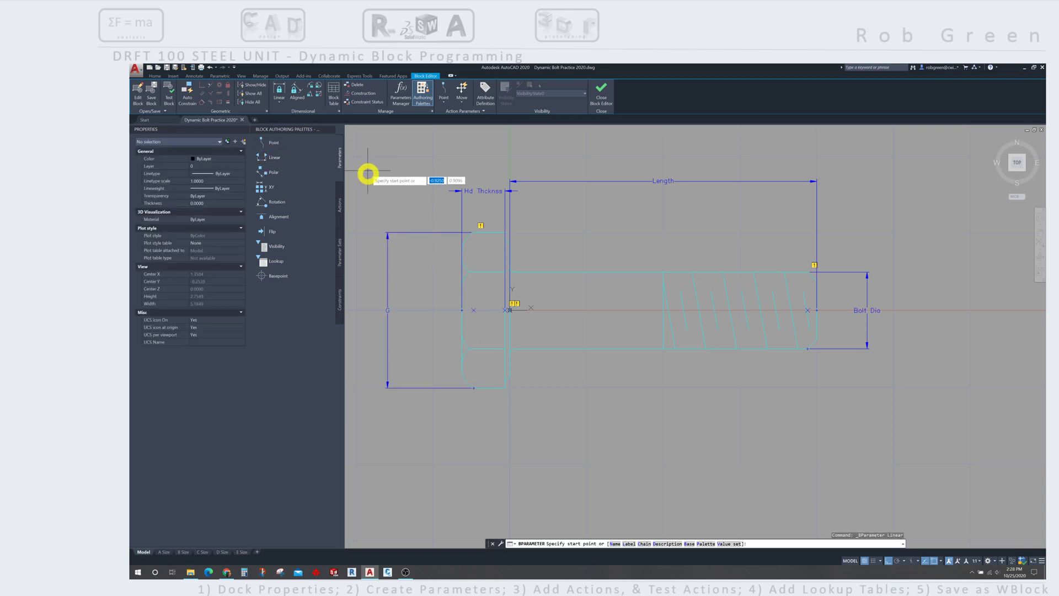
click(470, 273)
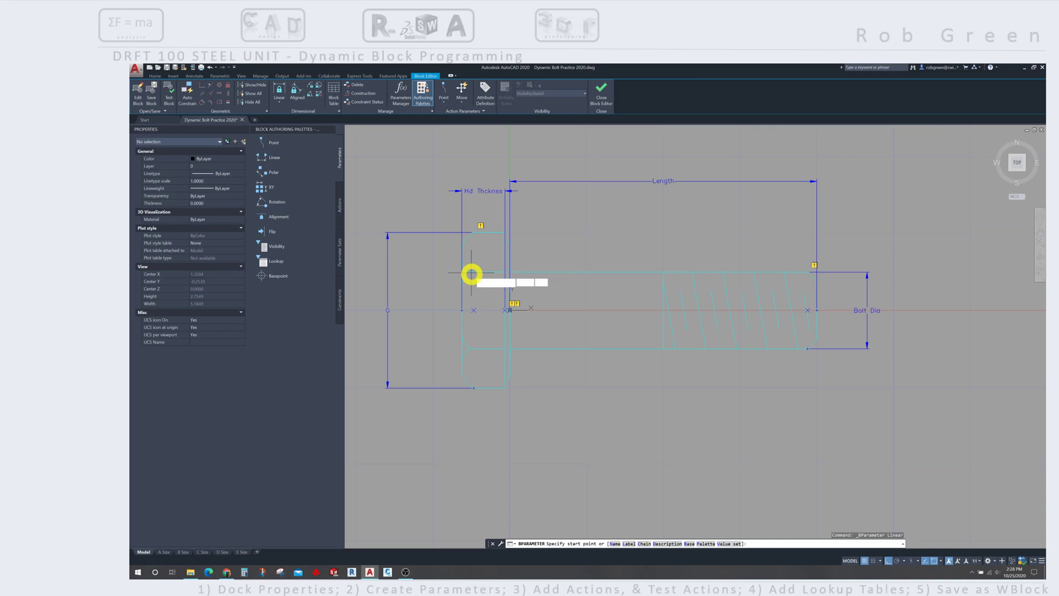
click(470, 350)
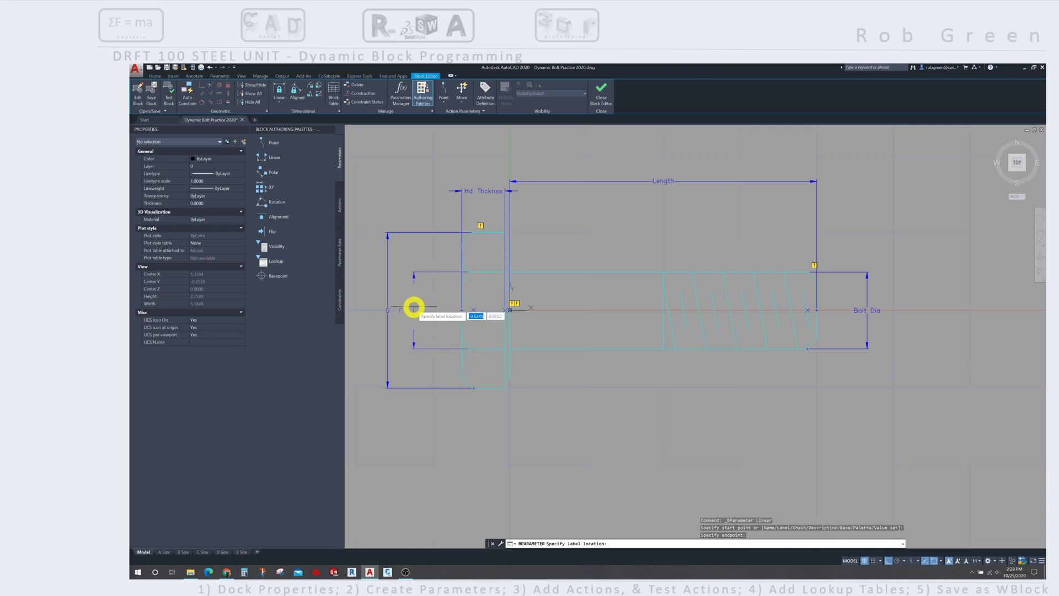
click(416, 307)
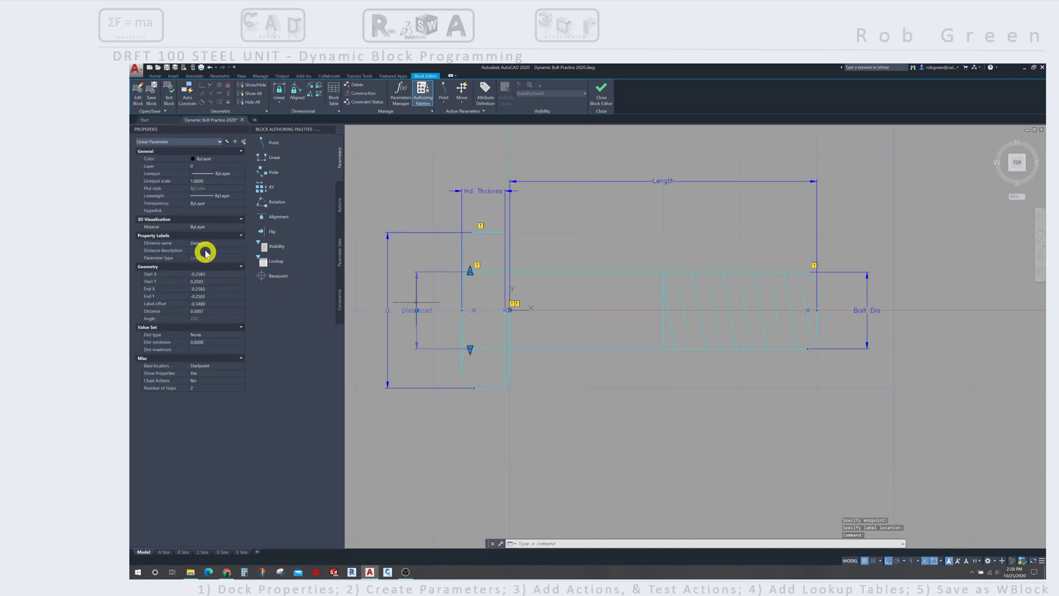
Name the parameter 'G/2', set Base location to Midpoint and Number of Grips to 0
click(213, 244)
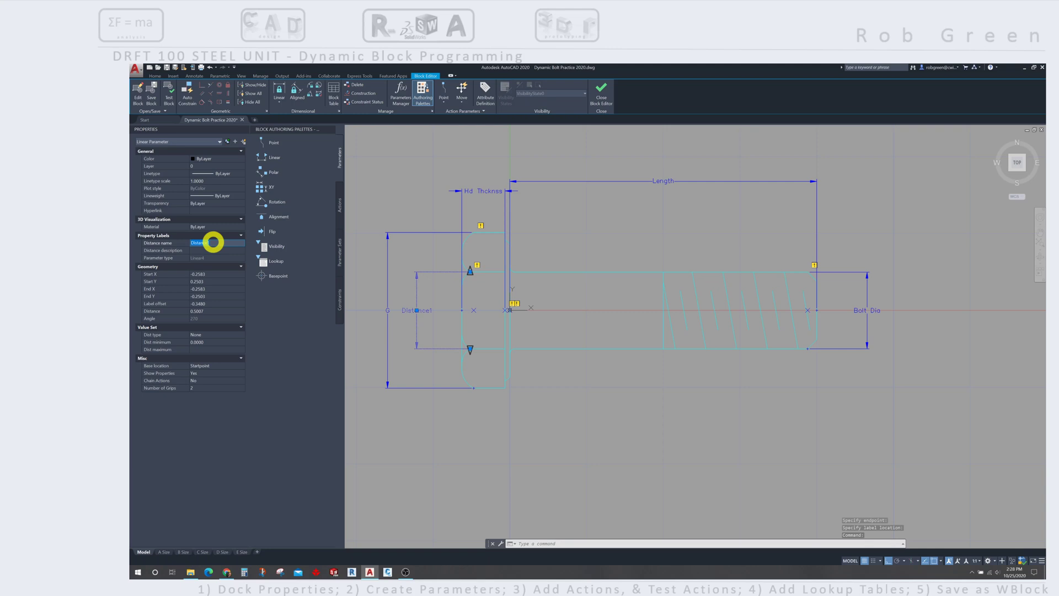
text(G/2)
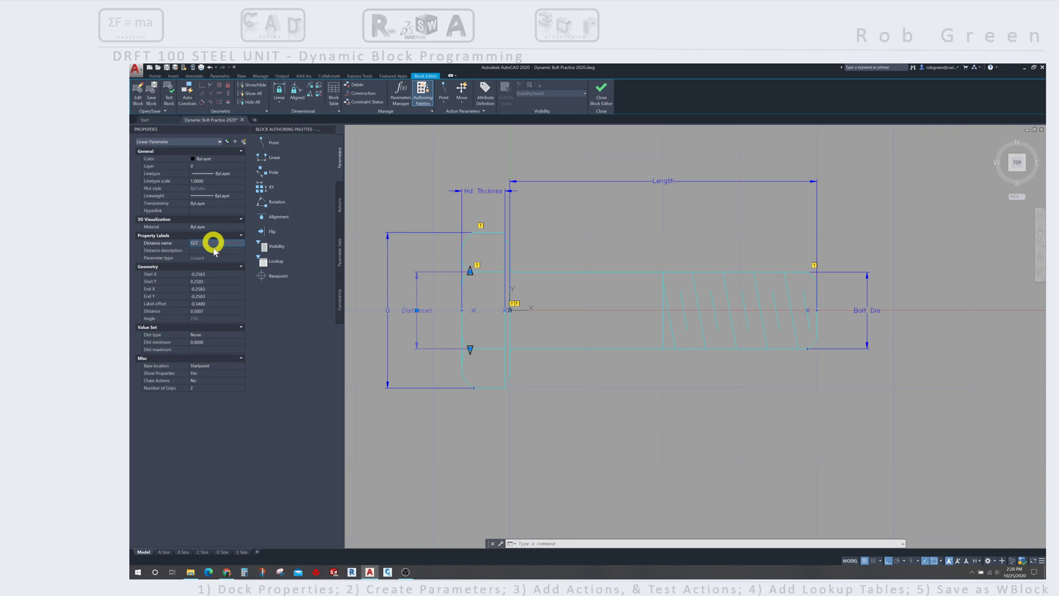
click(216, 366)
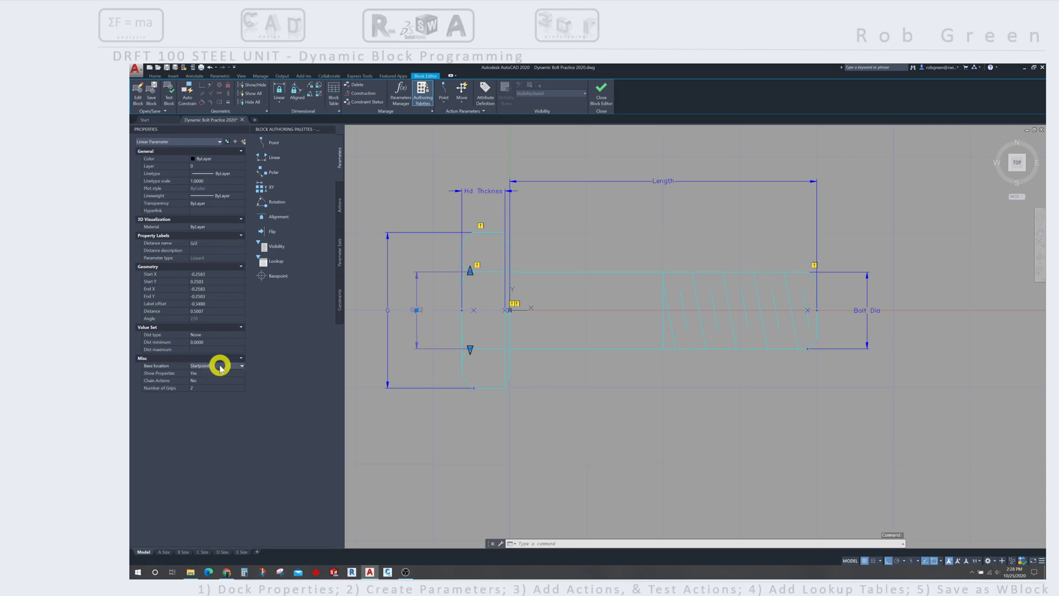
click(216, 367)
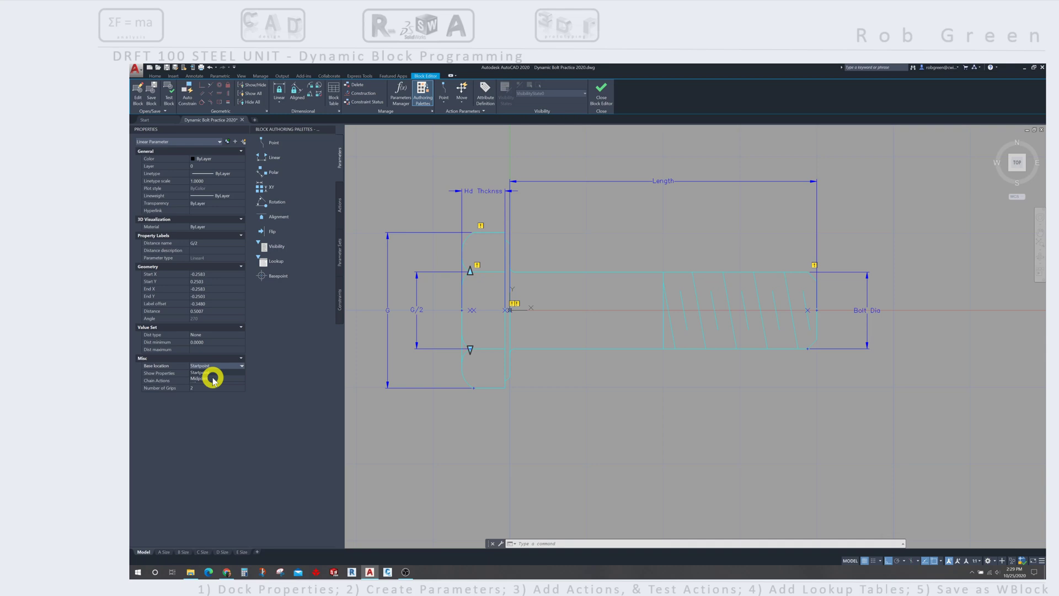
click(211, 378)
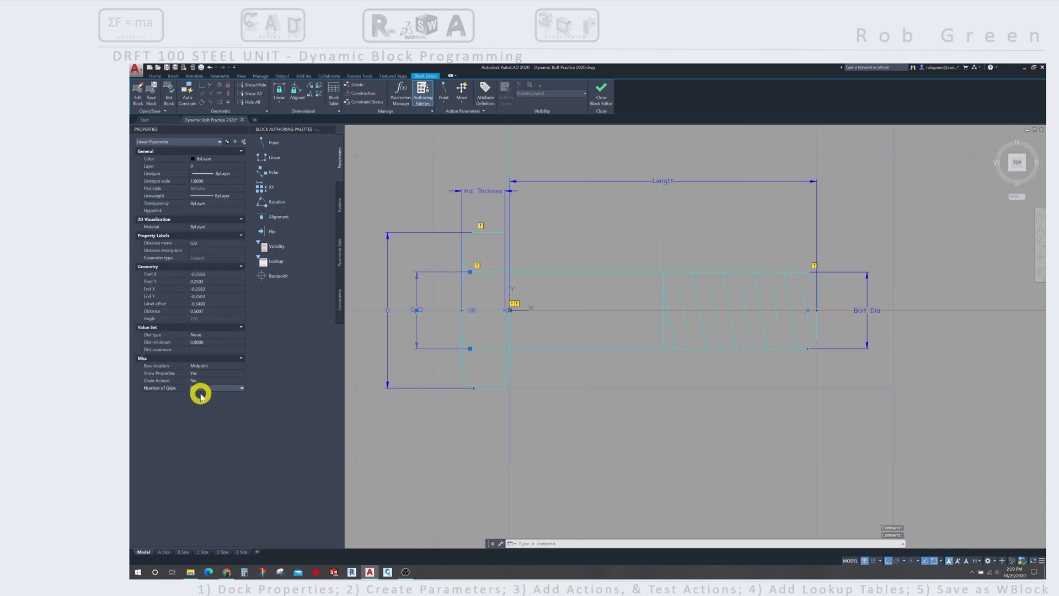
click(201, 394)
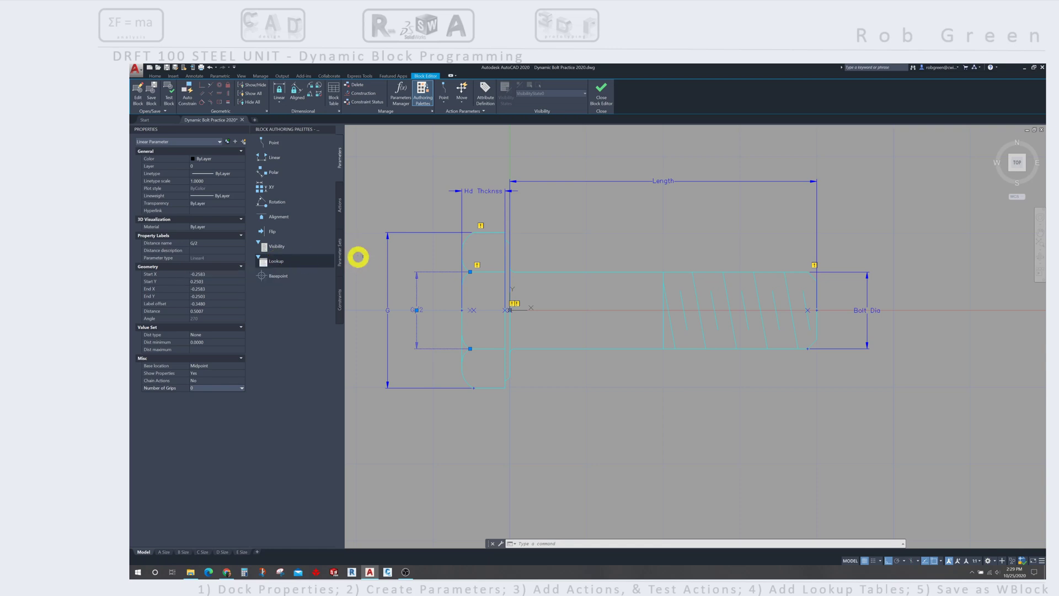
Place Lookup1 beside the shank and Lookup2 below the bolt head
click(268, 261)
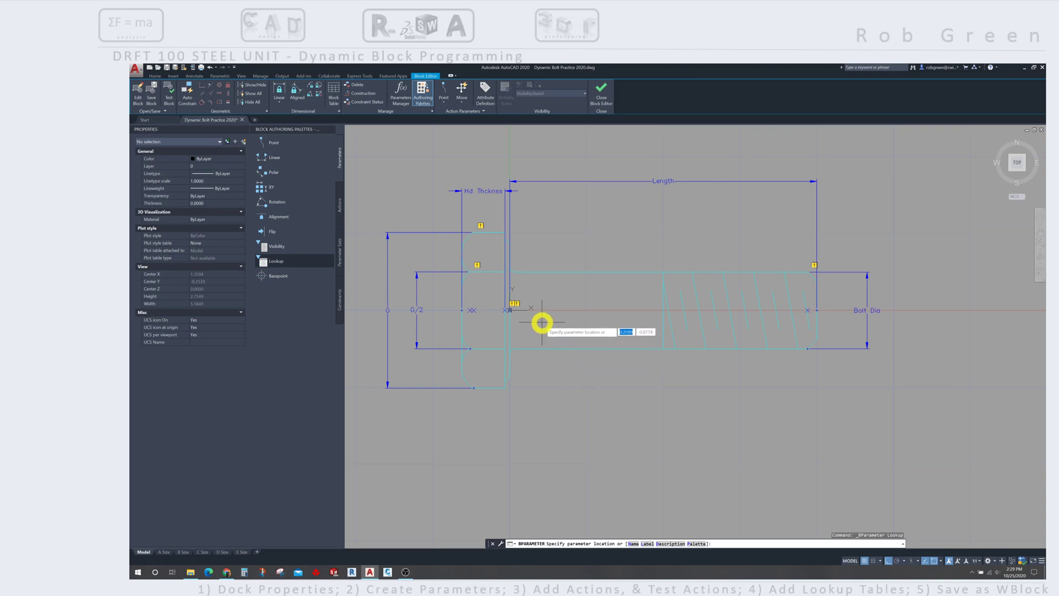
click(541, 322)
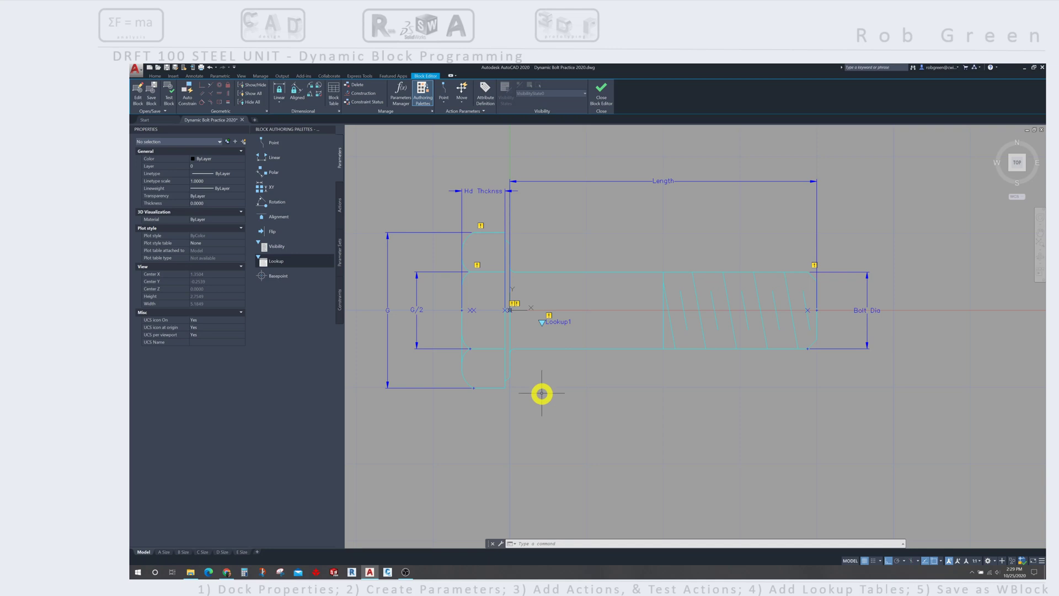
click(542, 393)
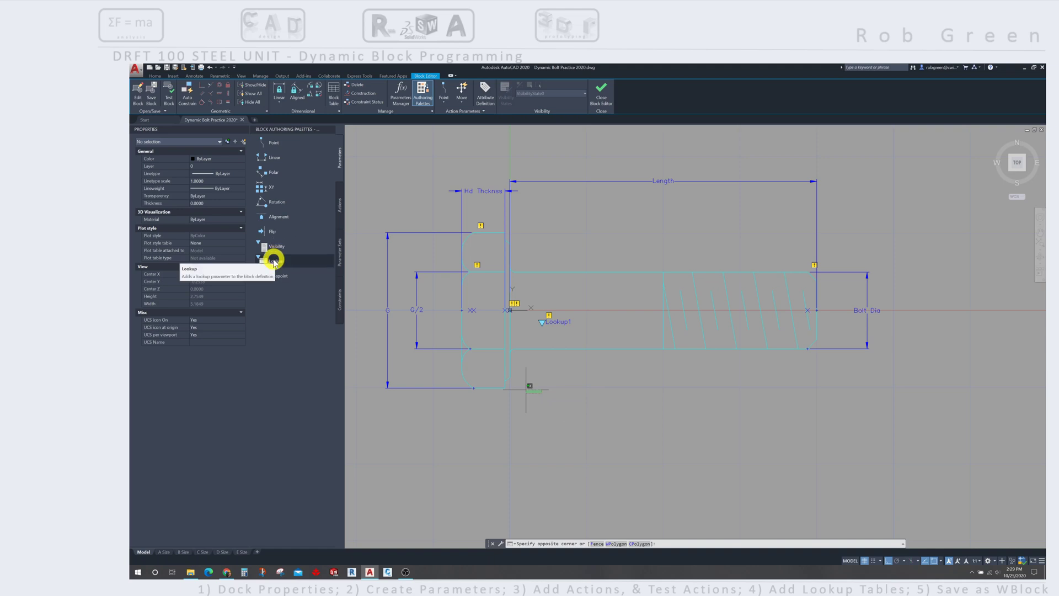
click(275, 260)
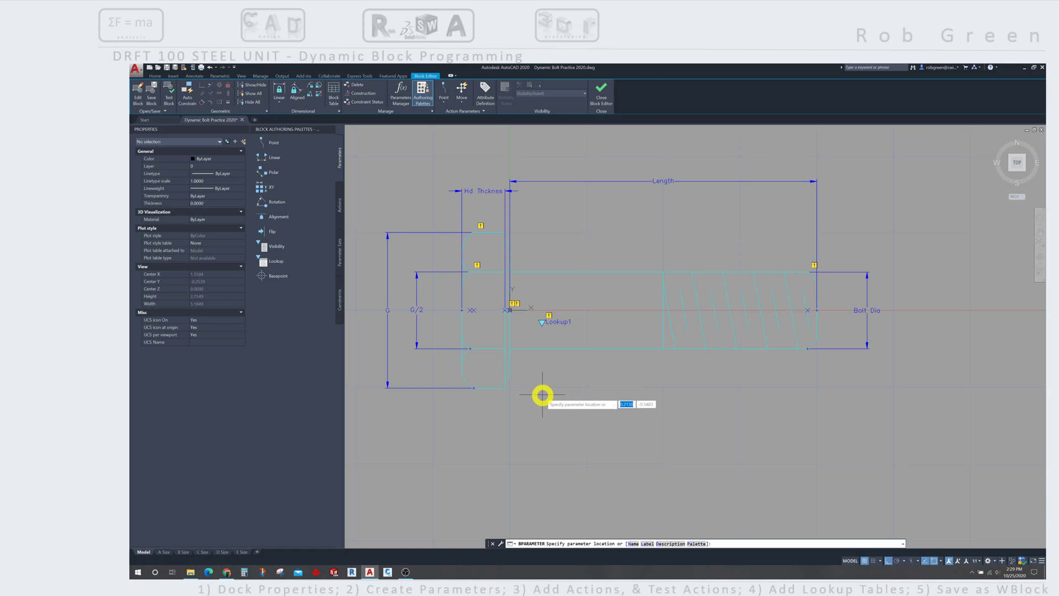
click(542, 394)
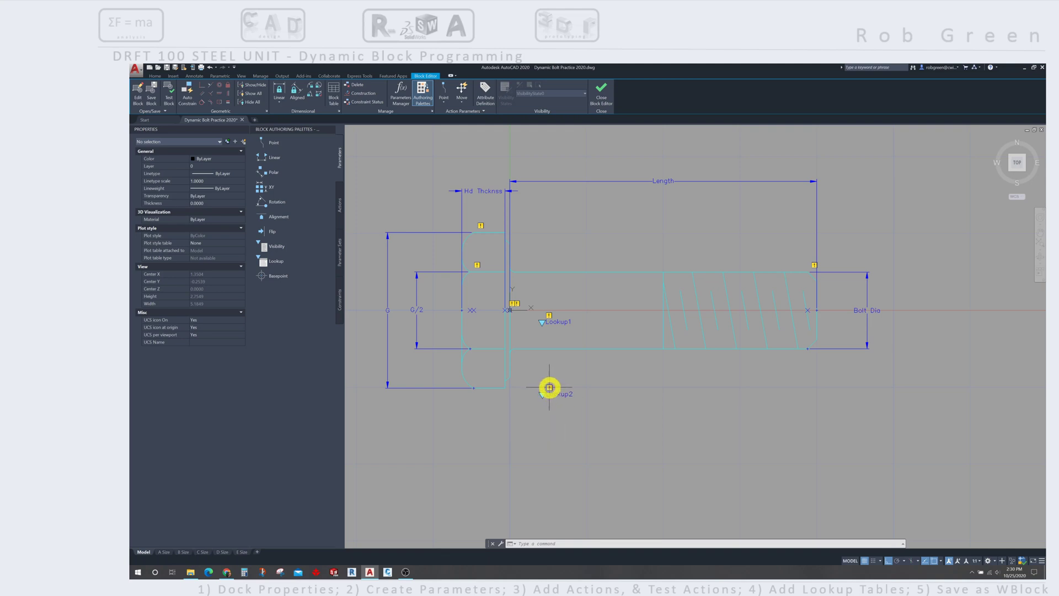
mouse_move(549, 387)
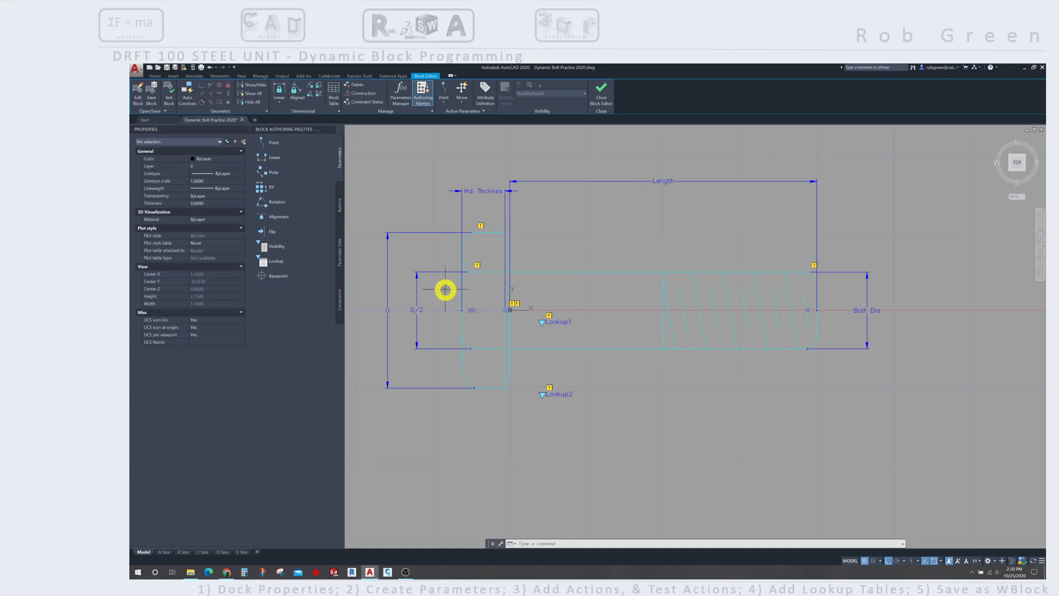
mouse_move(481, 225)
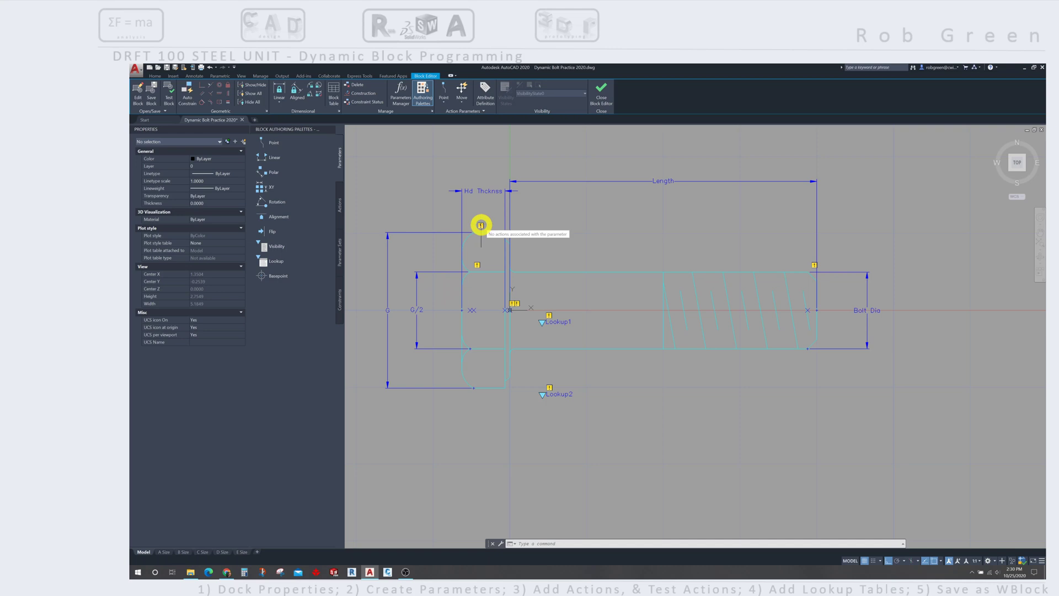